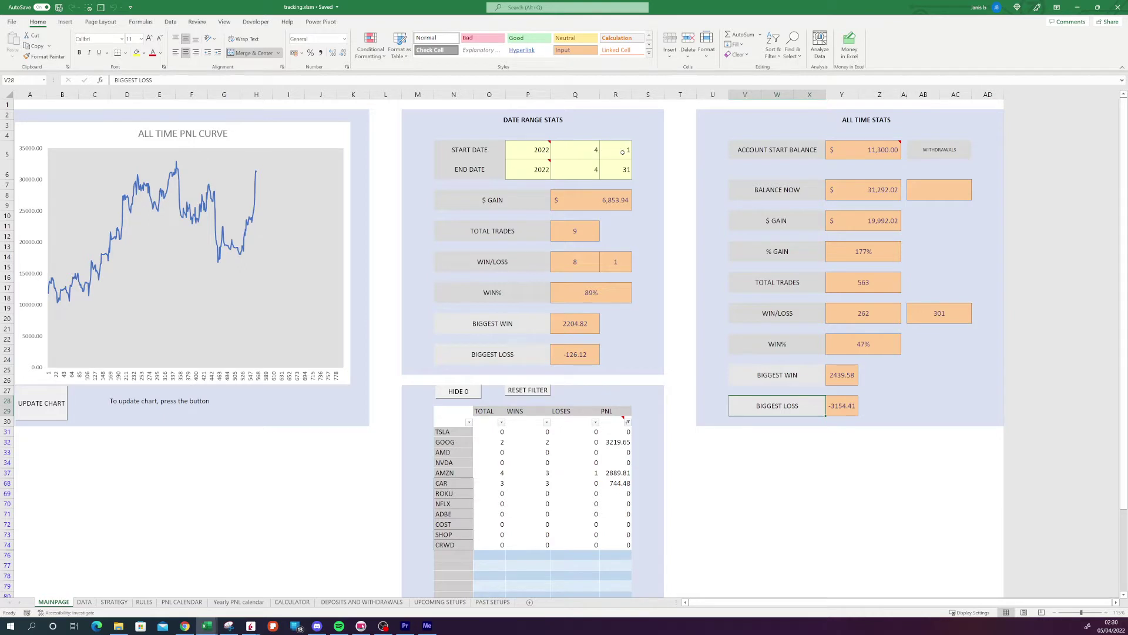
- Change the Start Date month in Q5 from 4 to 3 using its dropdown list
{"action": "left_click", "coordinate": [587, 150]}
{"action": "left_click", "coordinate": [603, 157]}
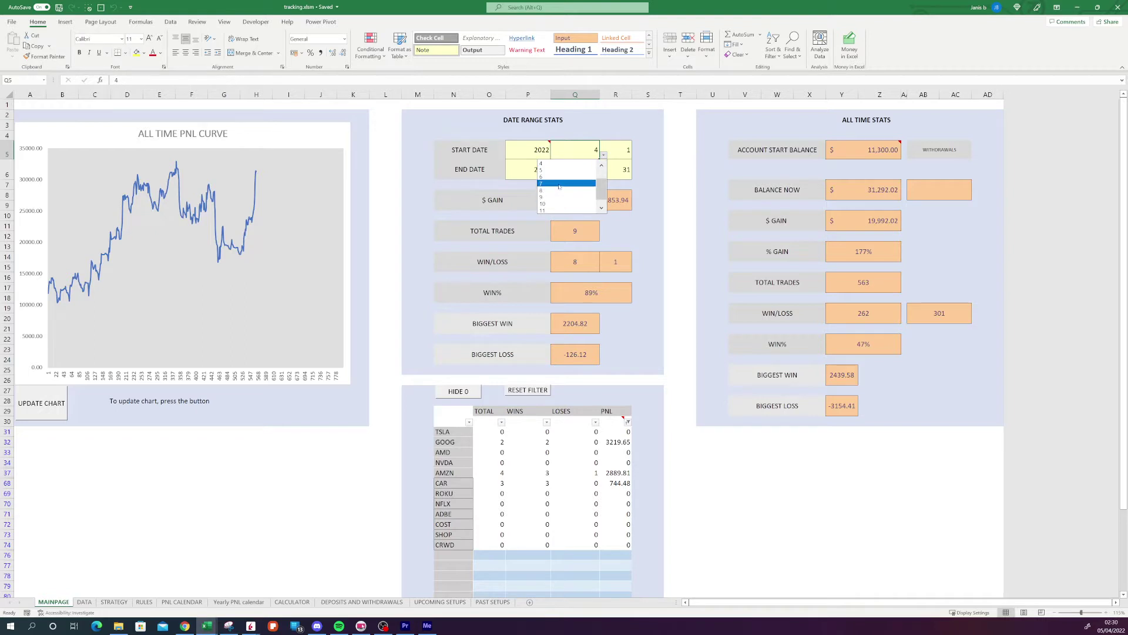
{"action": "scroll", "coordinate": [582, 181], "scroll_direction": "up", "scroll_amount": 2}
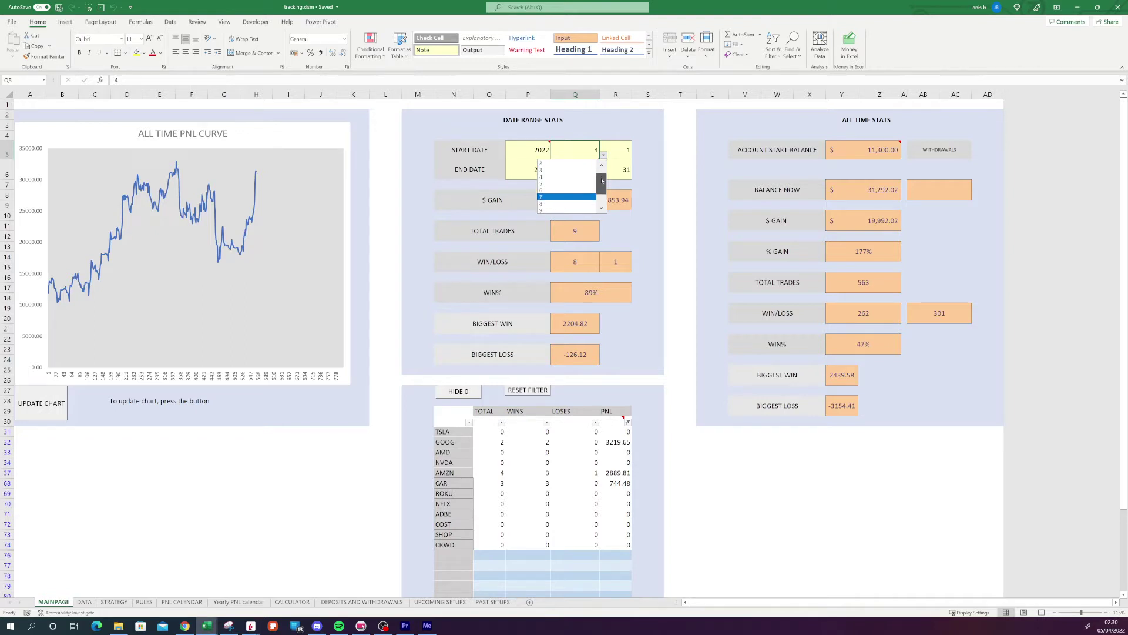
{"action": "left_click", "coordinate": [555, 172]}
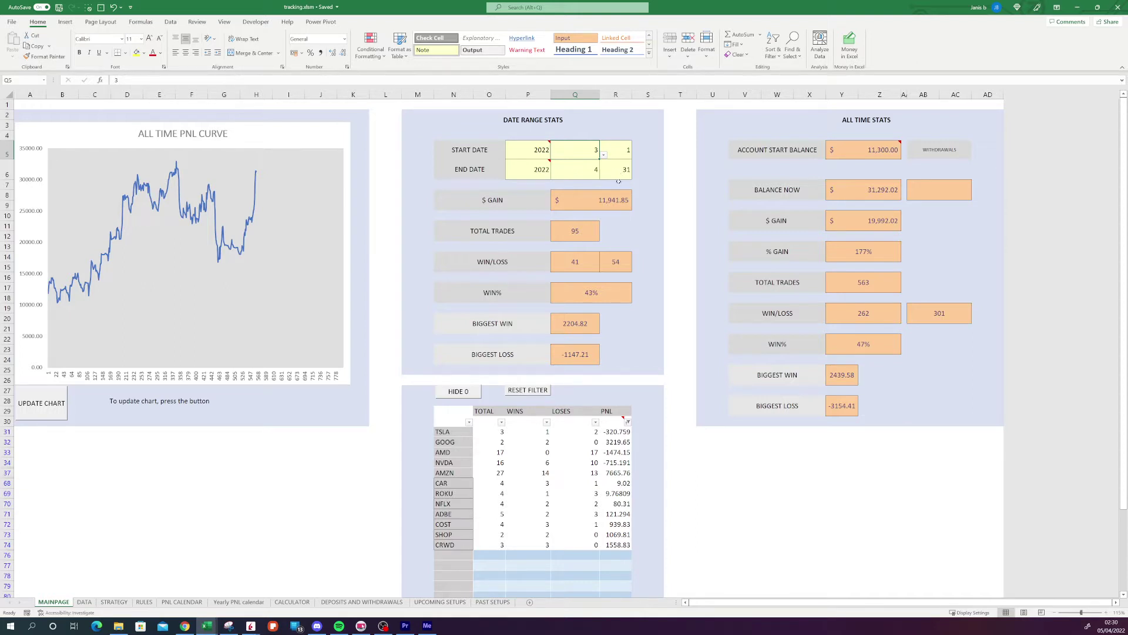
{"action": "left_click", "coordinate": [522, 205]}
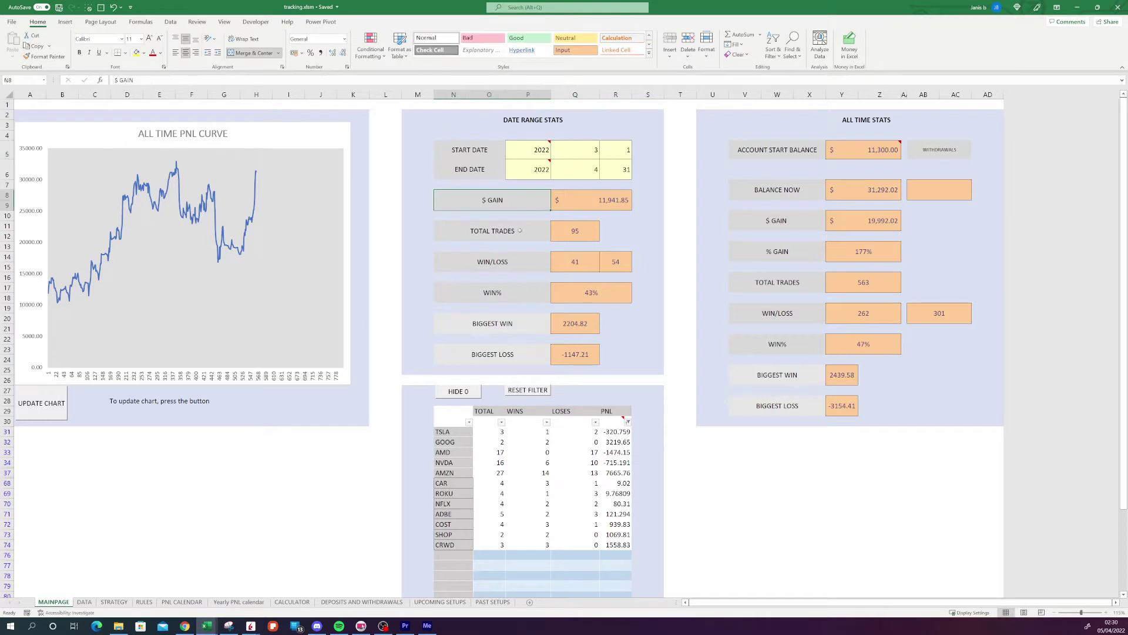
{"action": "left_click", "coordinate": [519, 235]}
{"action": "left_click", "coordinate": [522, 262]}
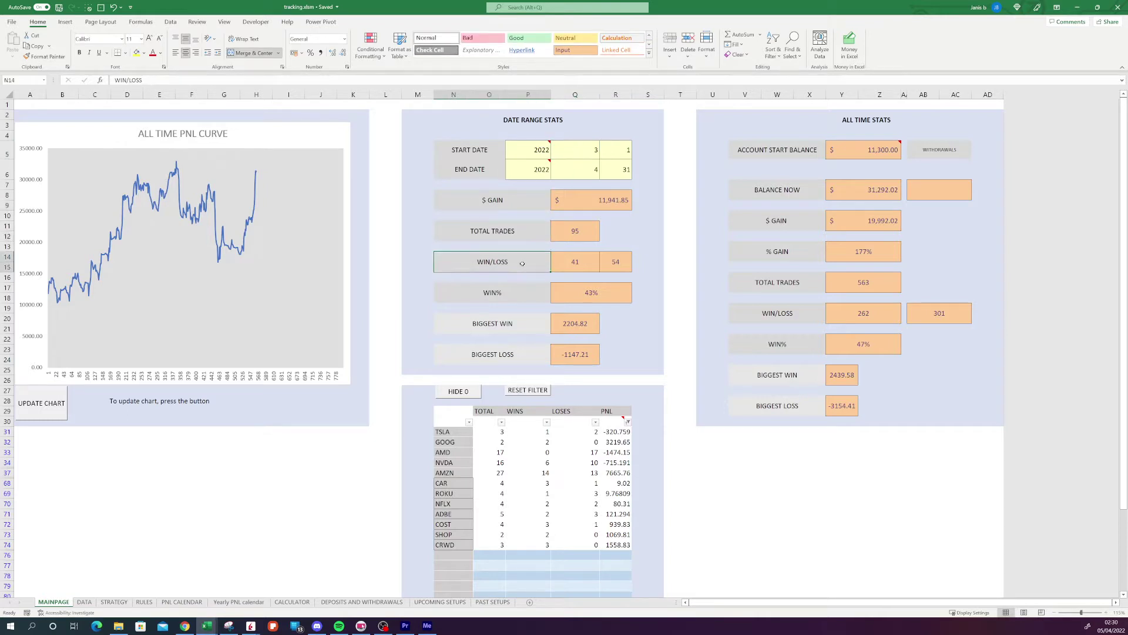
{"action": "left_click", "coordinate": [526, 297]}
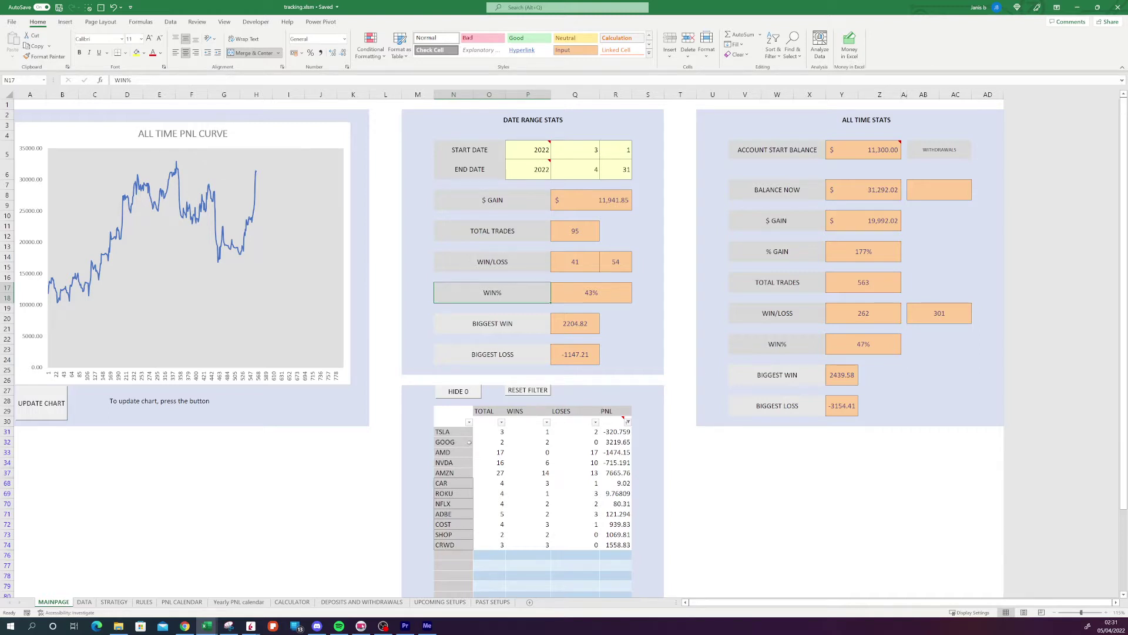
{"action": "left_click", "coordinate": [528, 391]}
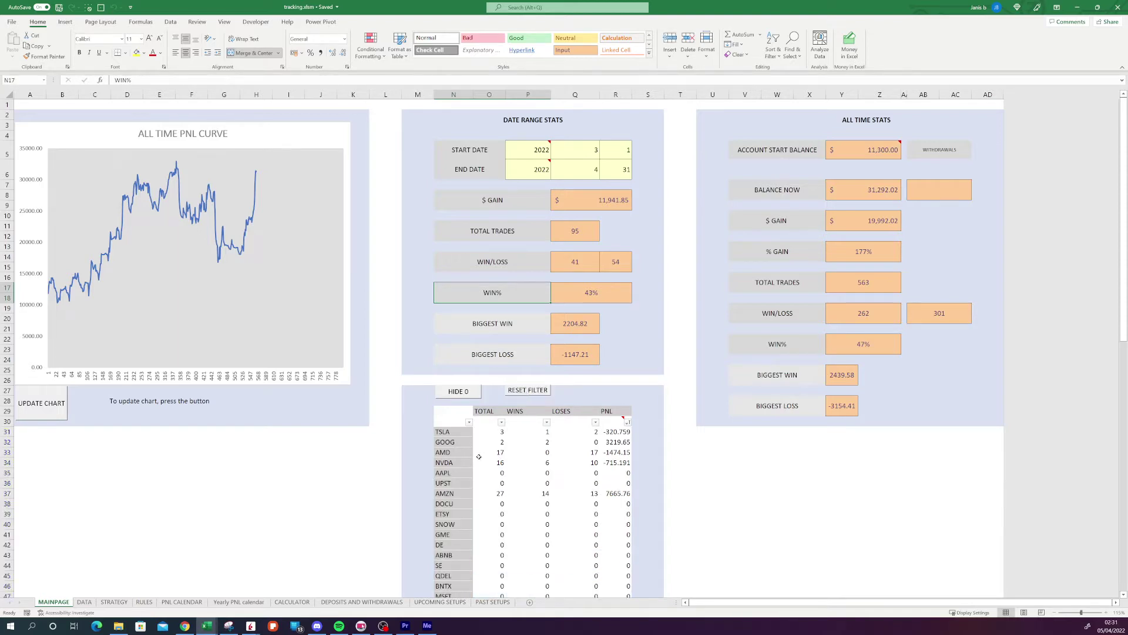
{"action": "scroll", "coordinate": [479, 456], "scroll_direction": "down", "scroll_amount": 3}
{"action": "scroll", "coordinate": [476, 457], "scroll_direction": "down", "scroll_amount": 3}
{"action": "scroll", "coordinate": [471, 459], "scroll_direction": "down", "scroll_amount": 3}
{"action": "scroll", "coordinate": [460, 465], "scroll_direction": "down", "scroll_amount": 3}
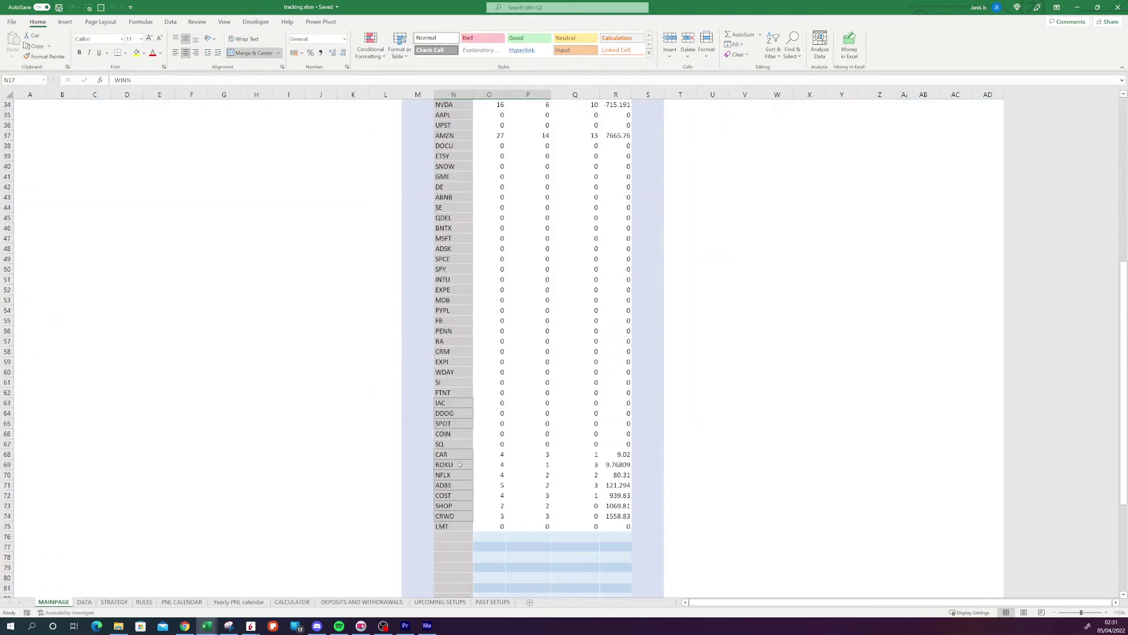
{"action": "scroll", "coordinate": [454, 472], "scroll_direction": "up", "scroll_amount": 1}
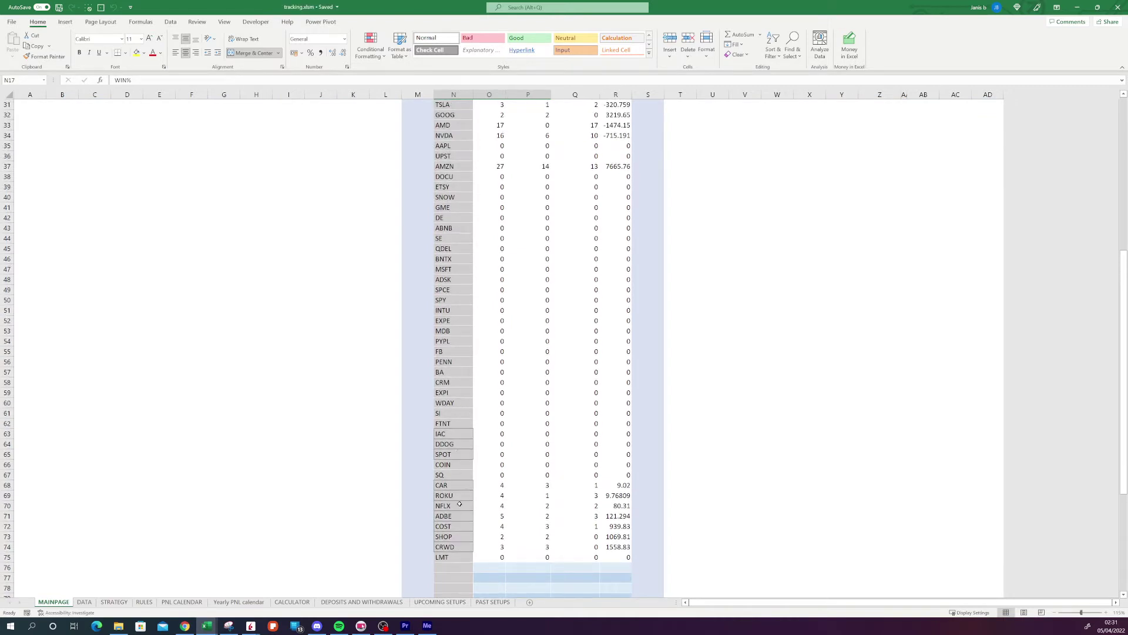
{"action": "scroll", "coordinate": [452, 527], "scroll_direction": "up", "scroll_amount": 2}
{"action": "scroll", "coordinate": [451, 526], "scroll_direction": "up", "scroll_amount": 3}
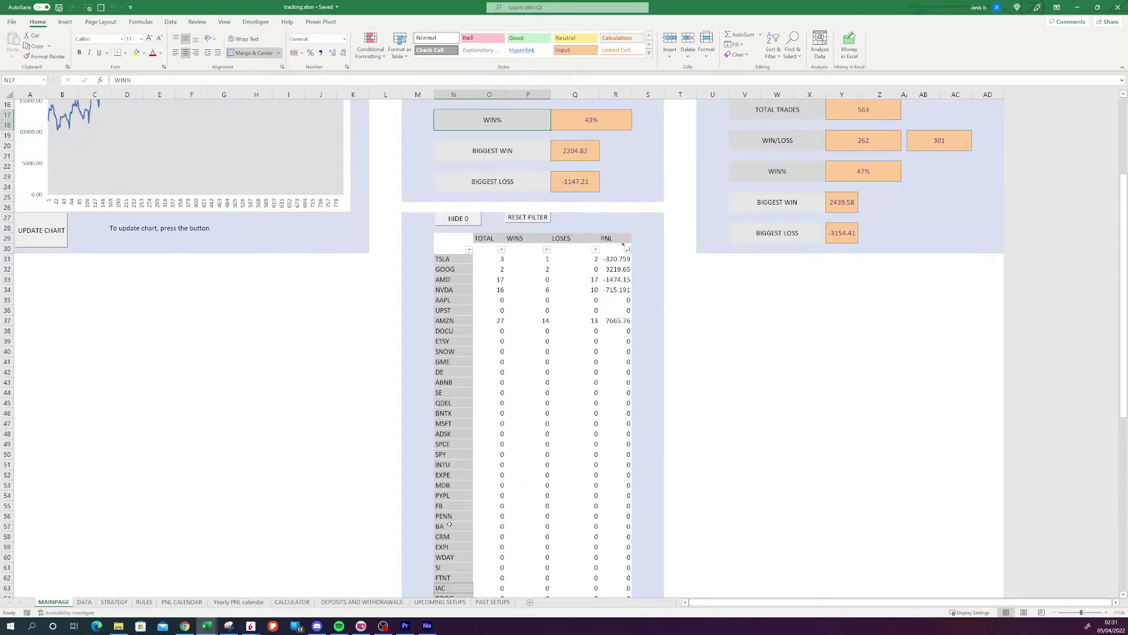
{"action": "scroll", "coordinate": [451, 523], "scroll_direction": "up", "scroll_amount": 4}
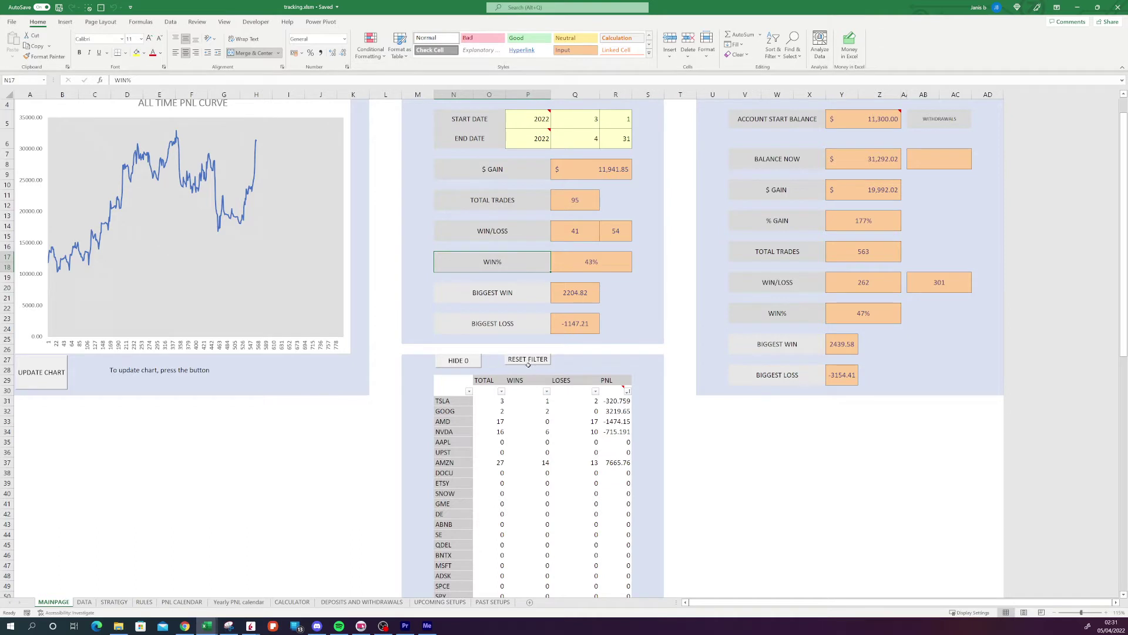
{"action": "scroll", "coordinate": [570, 275], "scroll_direction": "up", "scroll_amount": 1}
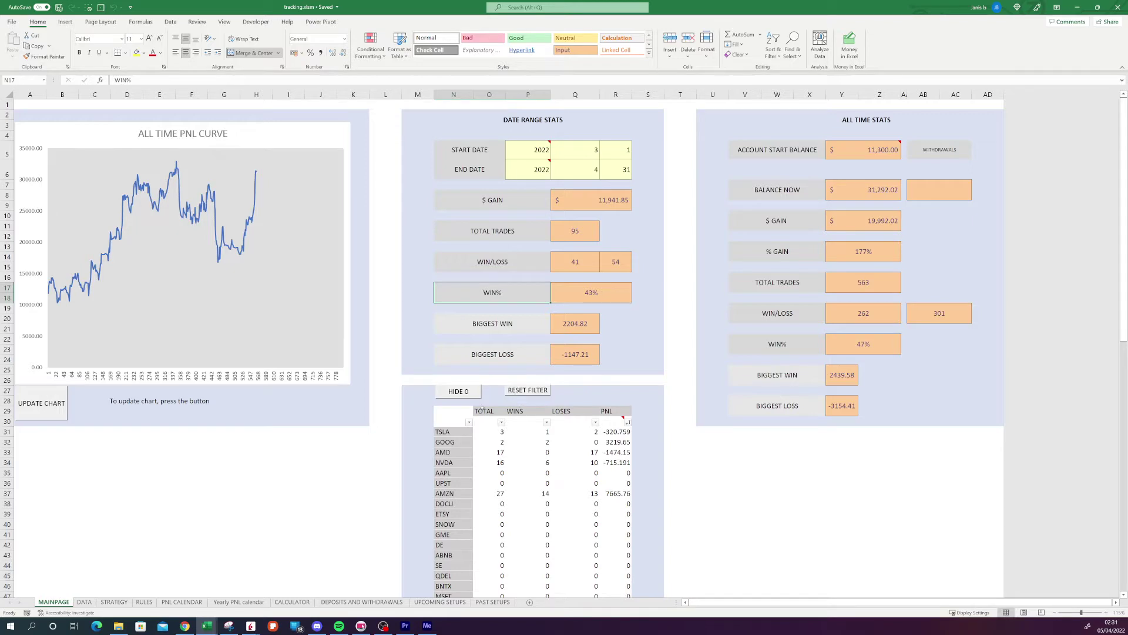
{"action": "scroll", "coordinate": [595, 503], "scroll_direction": "down", "scroll_amount": 5}
{"action": "scroll", "coordinate": [598, 498], "scroll_direction": "down", "scroll_amount": 2}
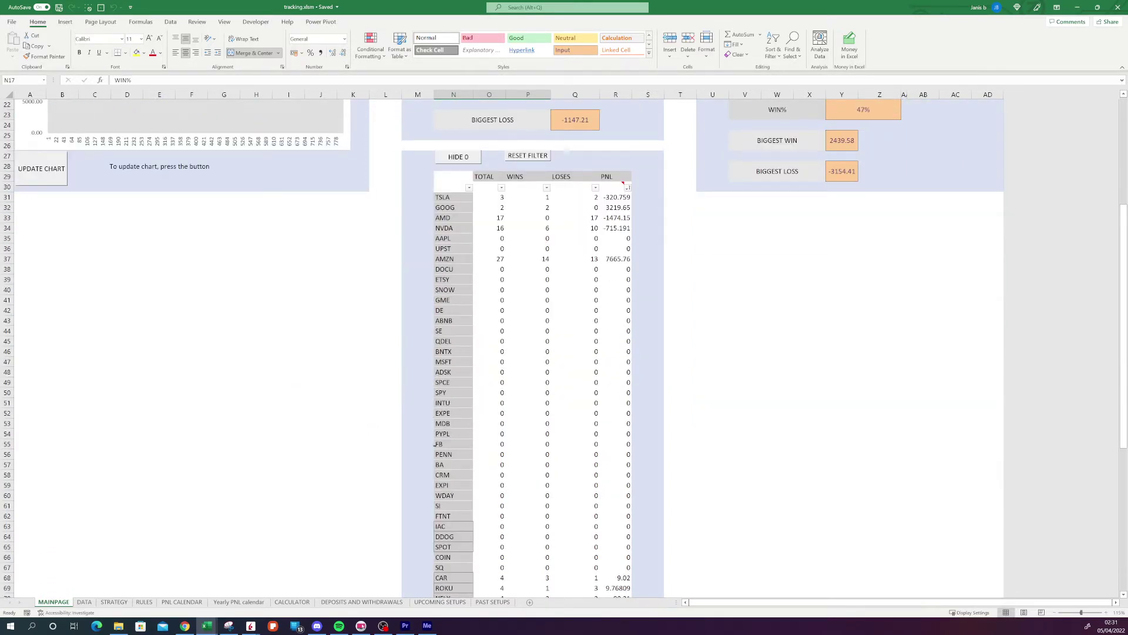
{"action": "scroll", "coordinate": [457, 443], "scroll_direction": "up", "scroll_amount": 3}
{"action": "scroll", "coordinate": [456, 444], "scroll_direction": "up", "scroll_amount": 3}
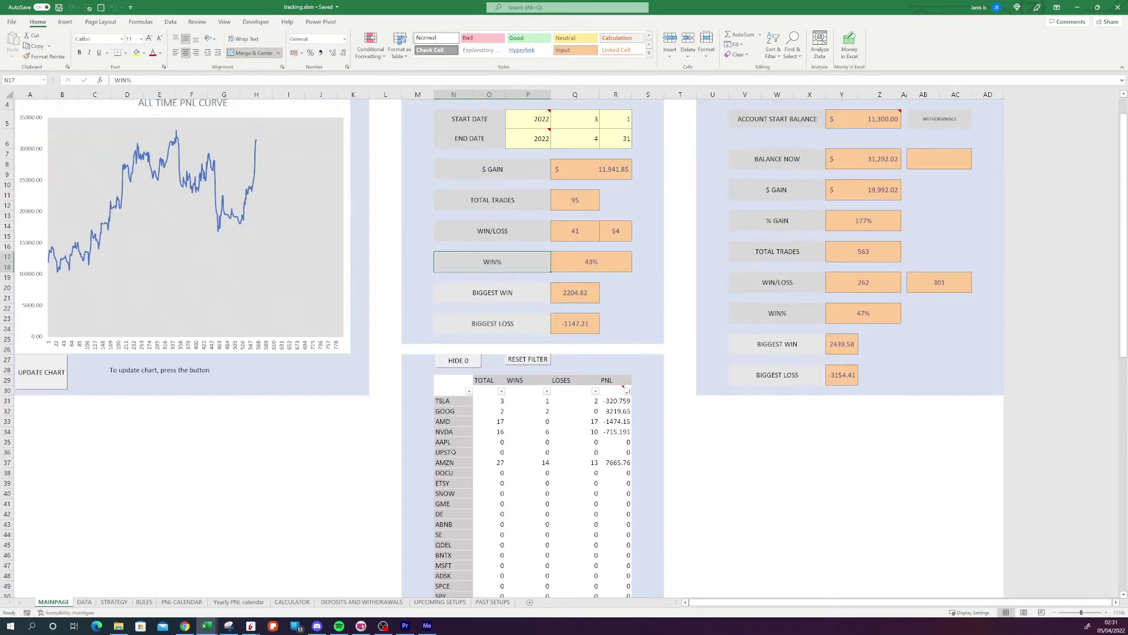
{"action": "scroll", "coordinate": [459, 413], "scroll_direction": "up", "scroll_amount": 1}
{"action": "left_click", "coordinate": [458, 392]}
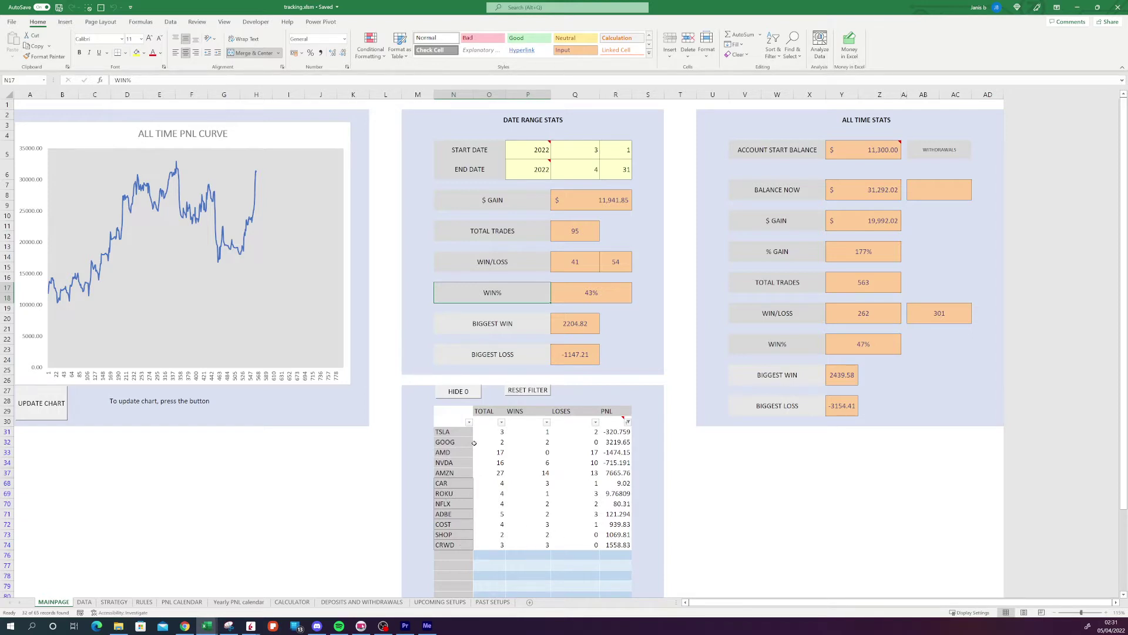
- Sort the ticker table by PNL largest to smallest, leaving the TOTAL column filter unchanged
{"action": "left_click", "coordinate": [628, 423]}
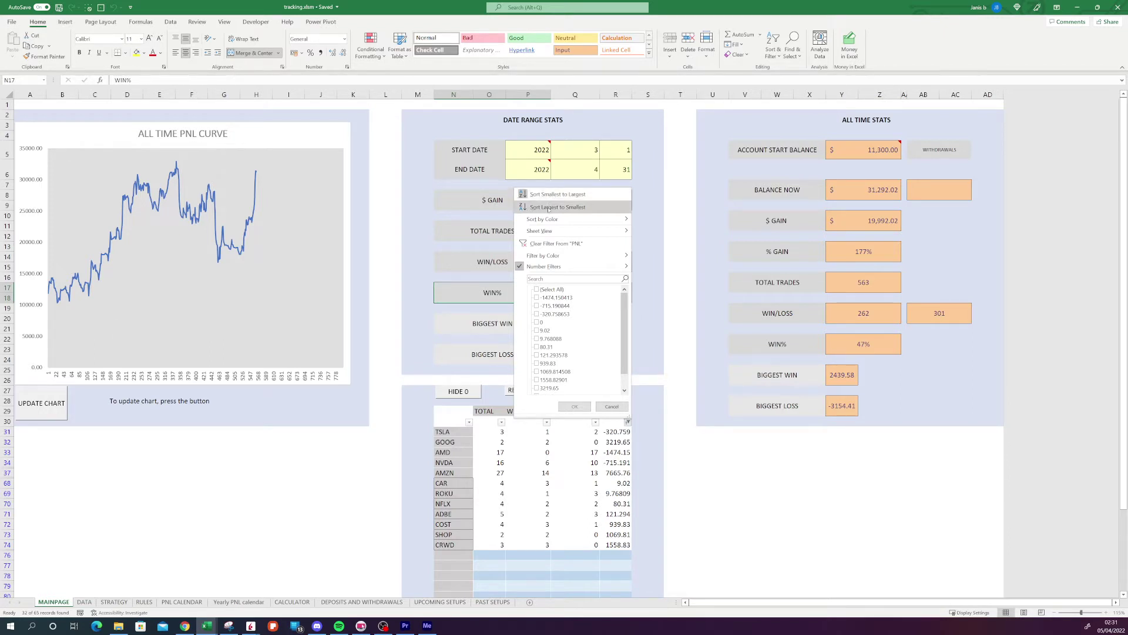
{"action": "left_click", "coordinate": [548, 206]}
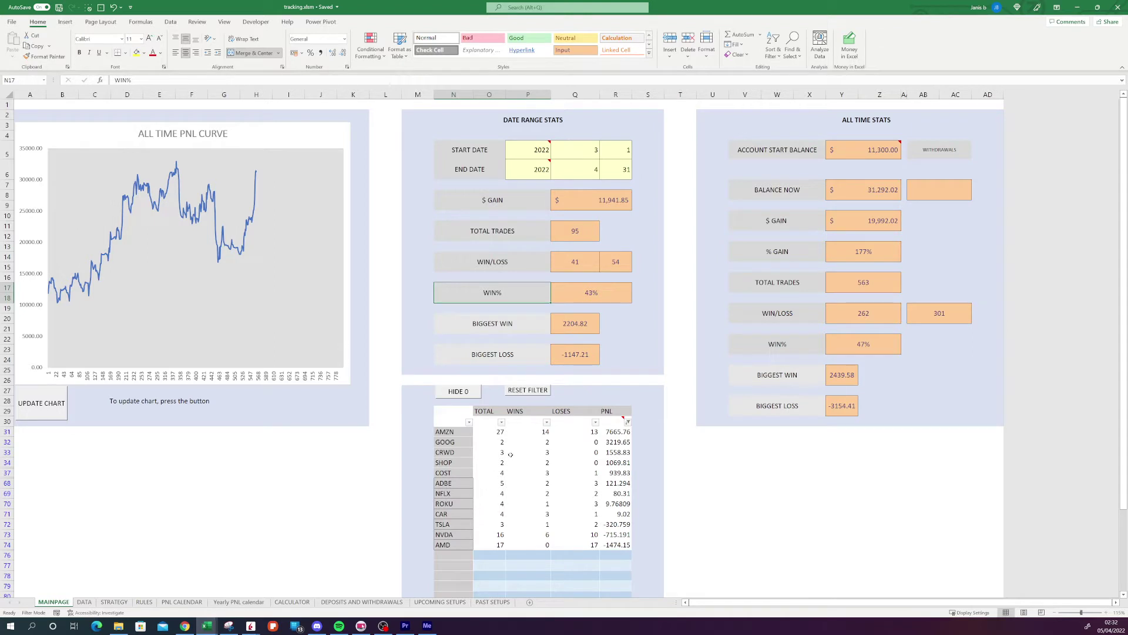
{"action": "left_click", "coordinate": [501, 424]}
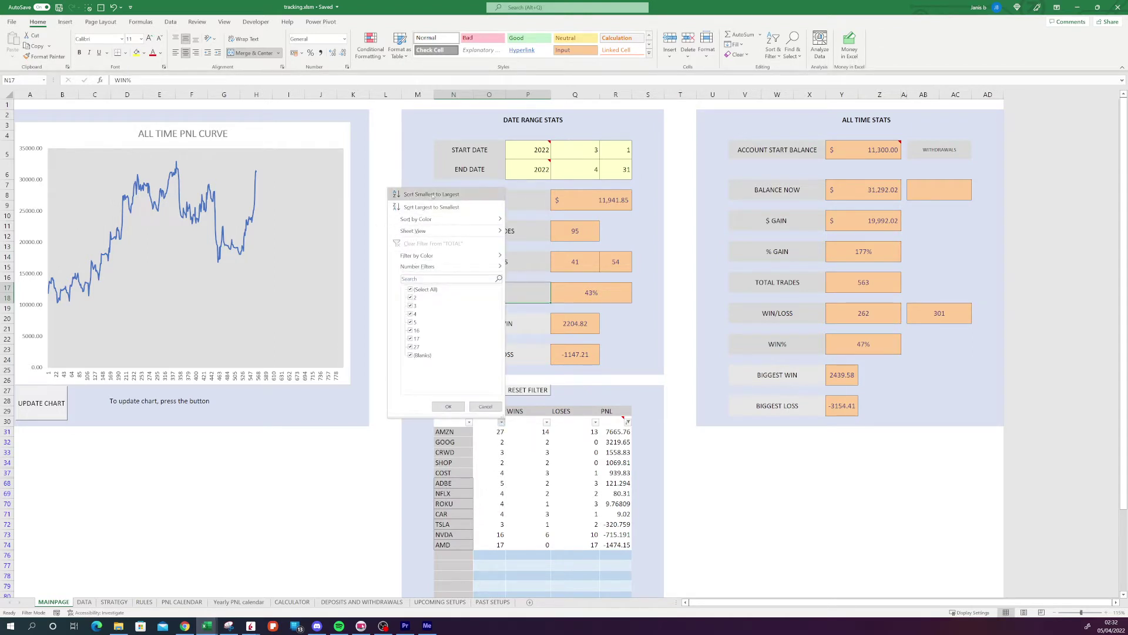
{"action": "left_click", "coordinate": [486, 407]}
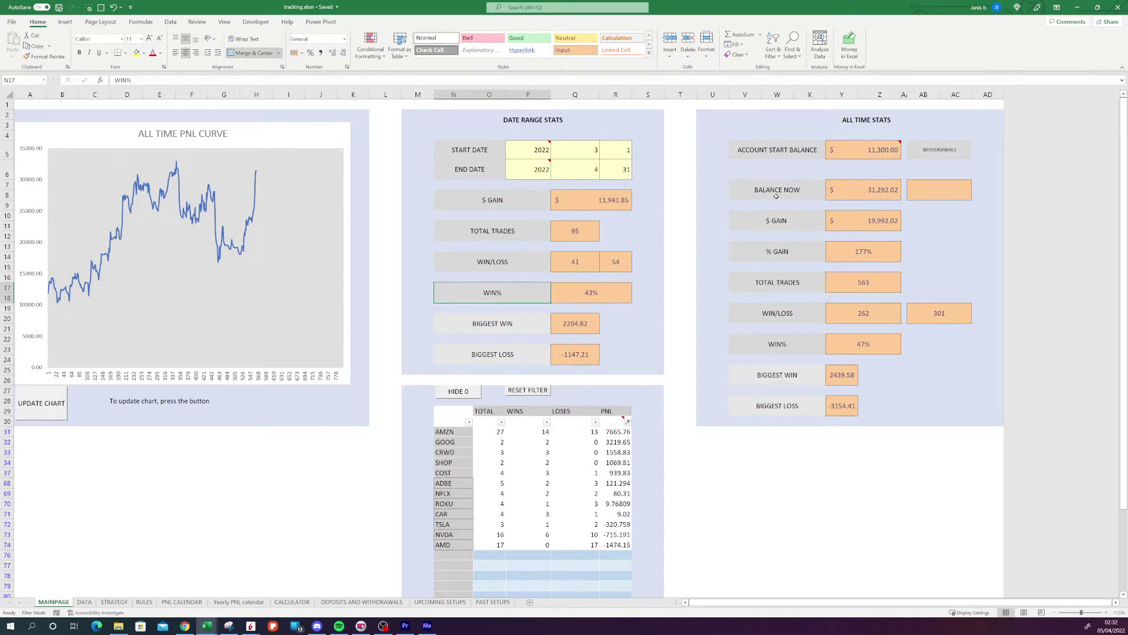
- Inspect the all-time stats from $ GAIN through BIGGEST LOSS, then go to the DATA sheet
{"action": "left_click", "coordinate": [791, 224]}
{"action": "left_click", "coordinate": [788, 254]}
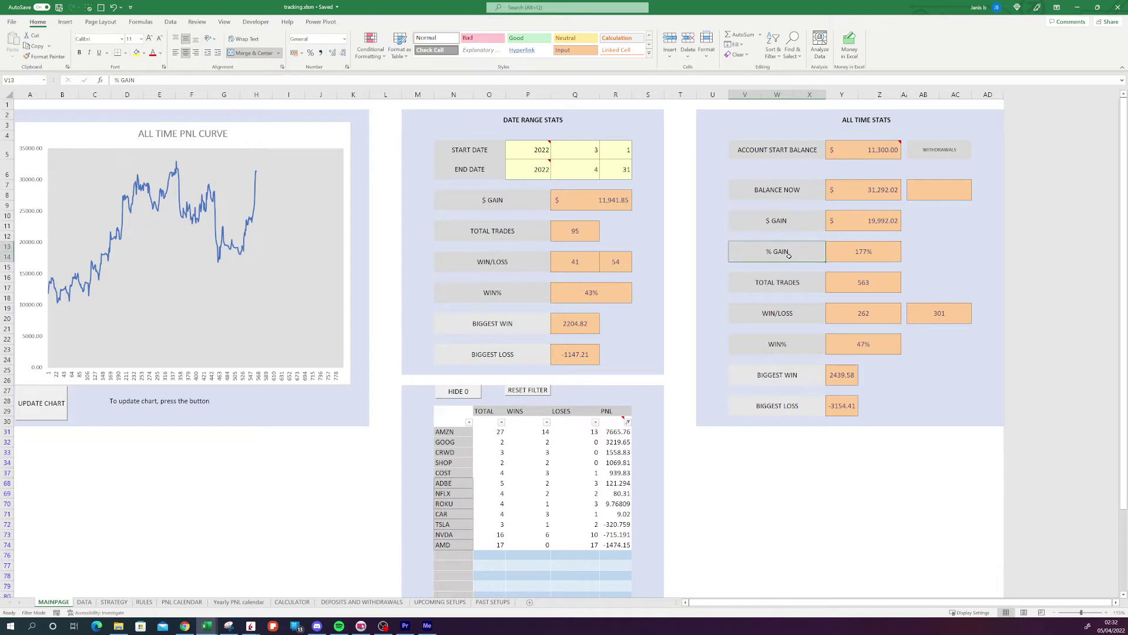
{"action": "left_click", "coordinate": [777, 282]}
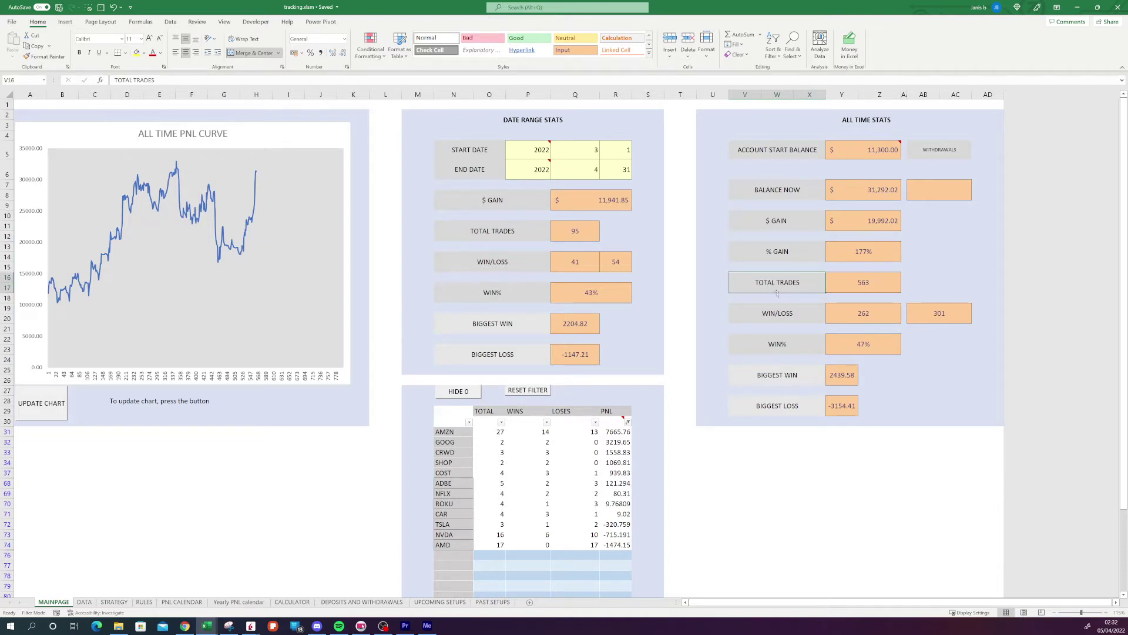
{"action": "left_click", "coordinate": [789, 314]}
{"action": "left_click", "coordinate": [789, 340]}
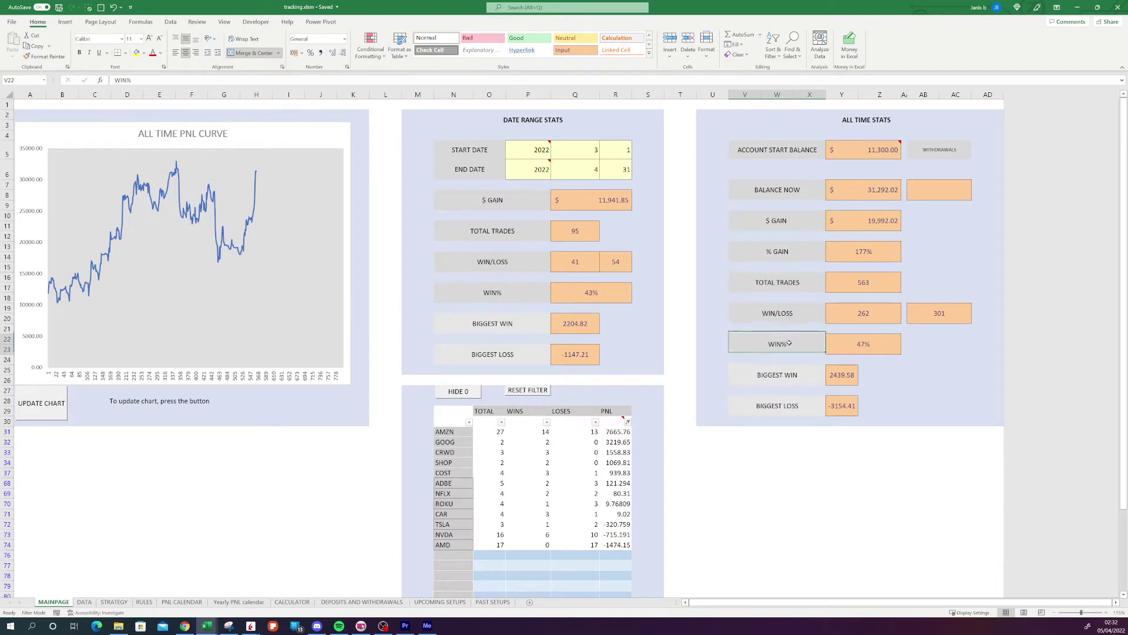
{"action": "left_click", "coordinate": [787, 374]}
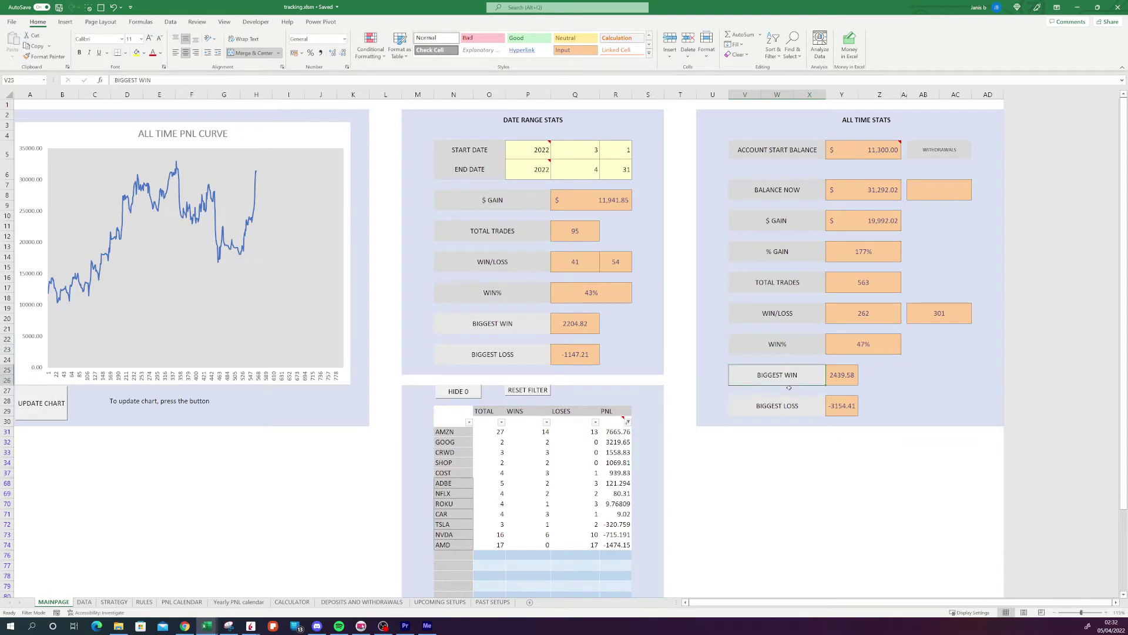
{"action": "left_click", "coordinate": [783, 408]}
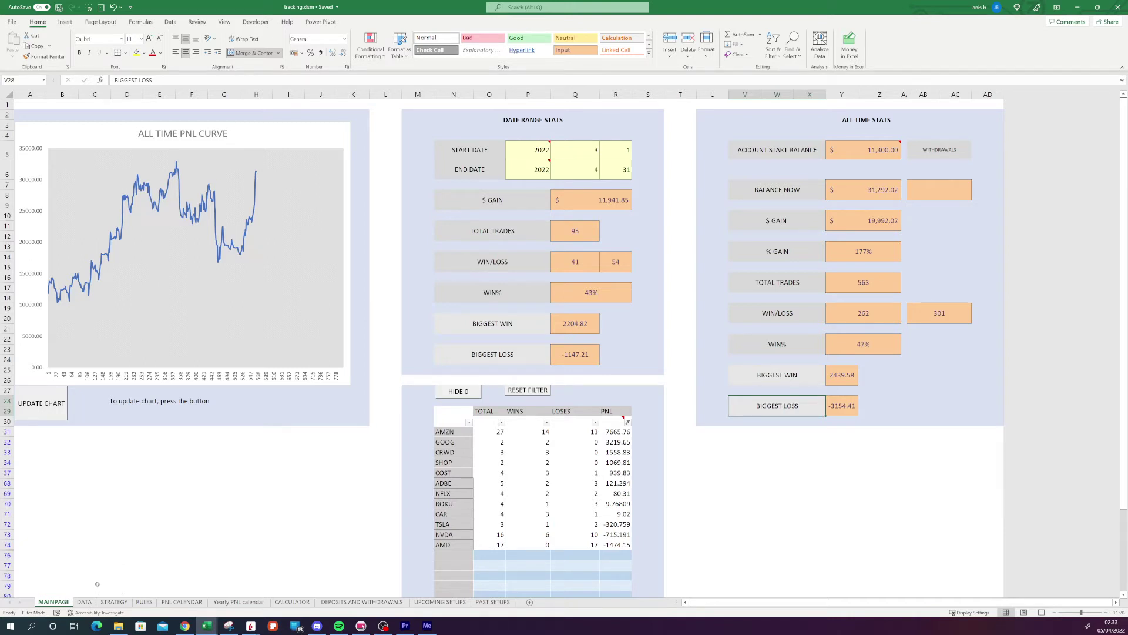
{"action": "left_click", "coordinate": [84, 602]}
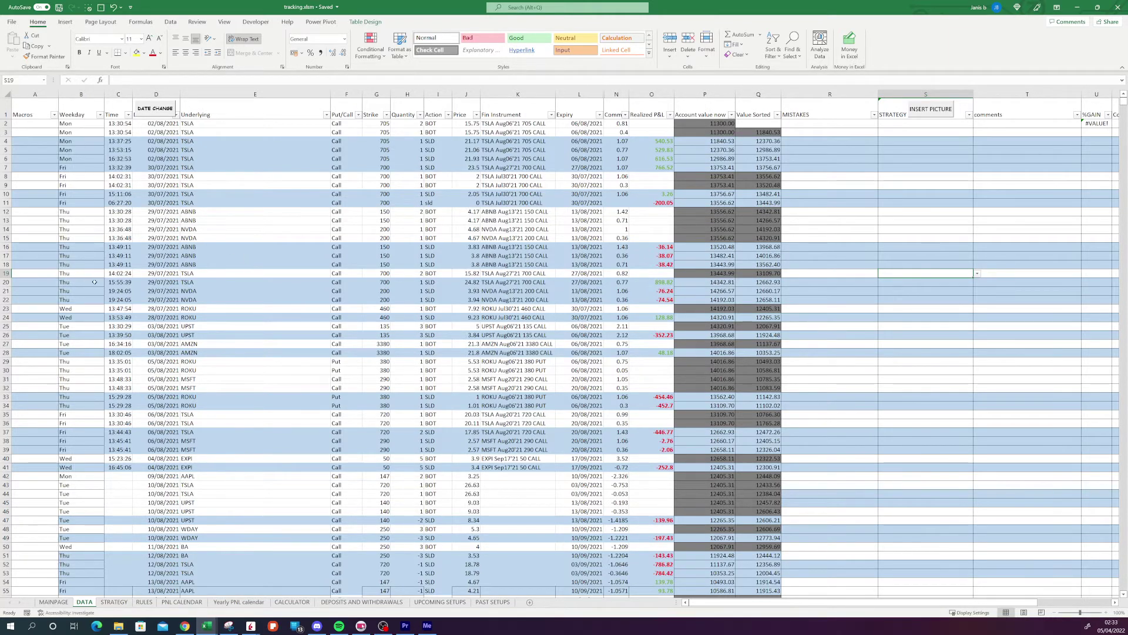
- Check a weekday entry's formula in the DATA log, then go to the RULES sheet
{"action": "left_click", "coordinate": [76, 185]}
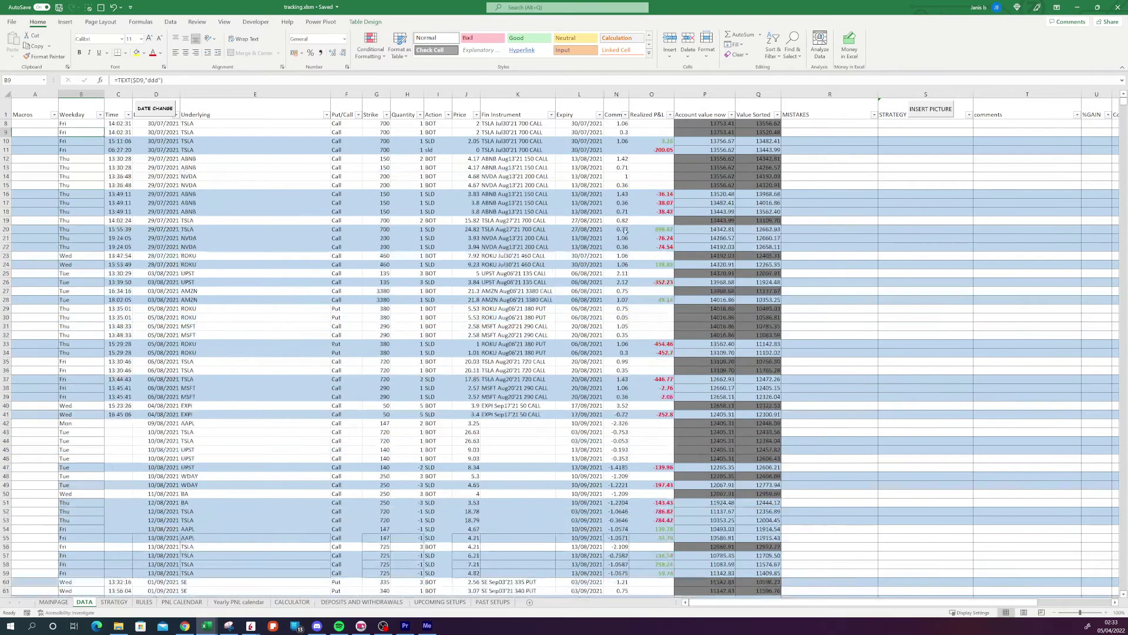
{"action": "scroll", "coordinate": [653, 219], "scroll_direction": "down", "scroll_amount": 5}
{"action": "scroll", "coordinate": [690, 229], "scroll_direction": "down", "scroll_amount": 4}
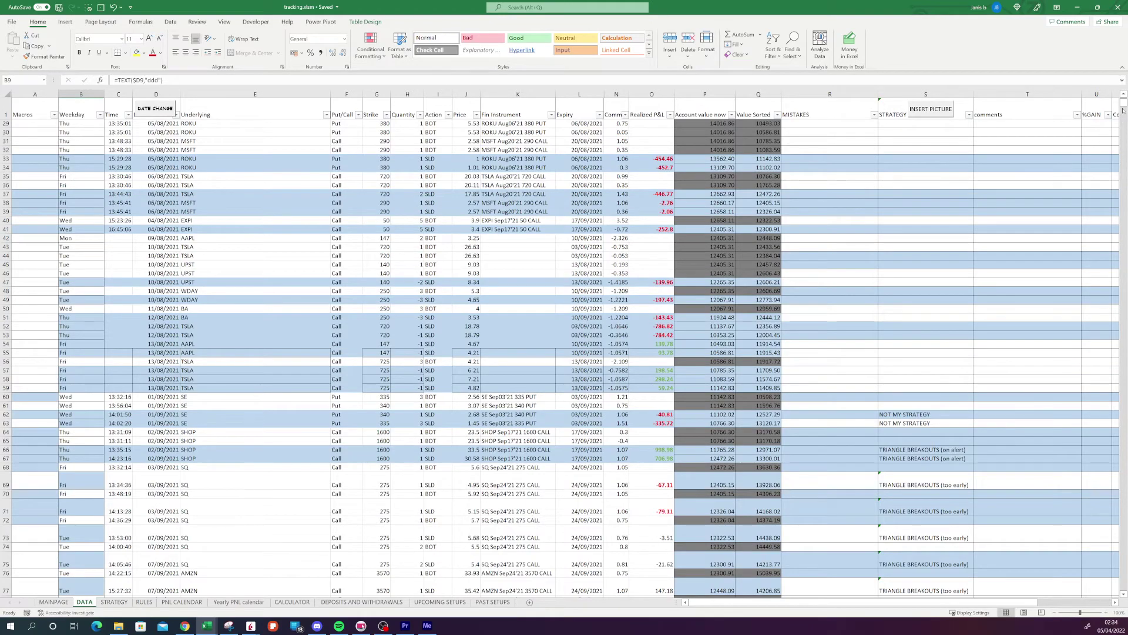
{"action": "left_click_drag", "start_coordinate": [1122, 122], "coordinate": [1123, 151]}
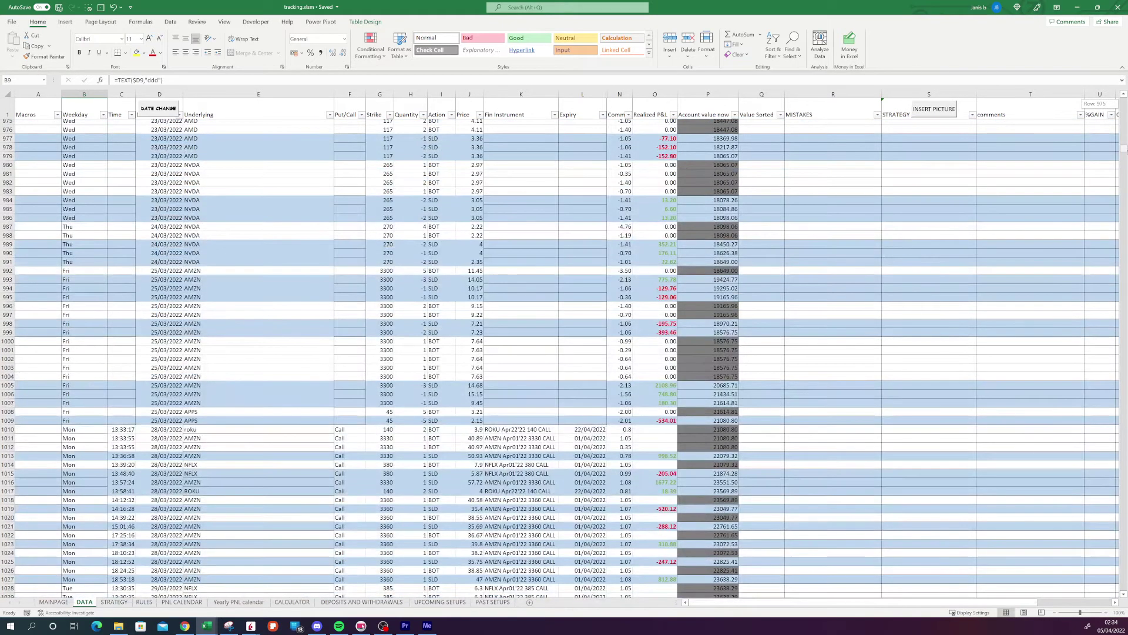
{"action": "scroll", "coordinate": [794, 289], "scroll_direction": "down", "scroll_amount": 4}
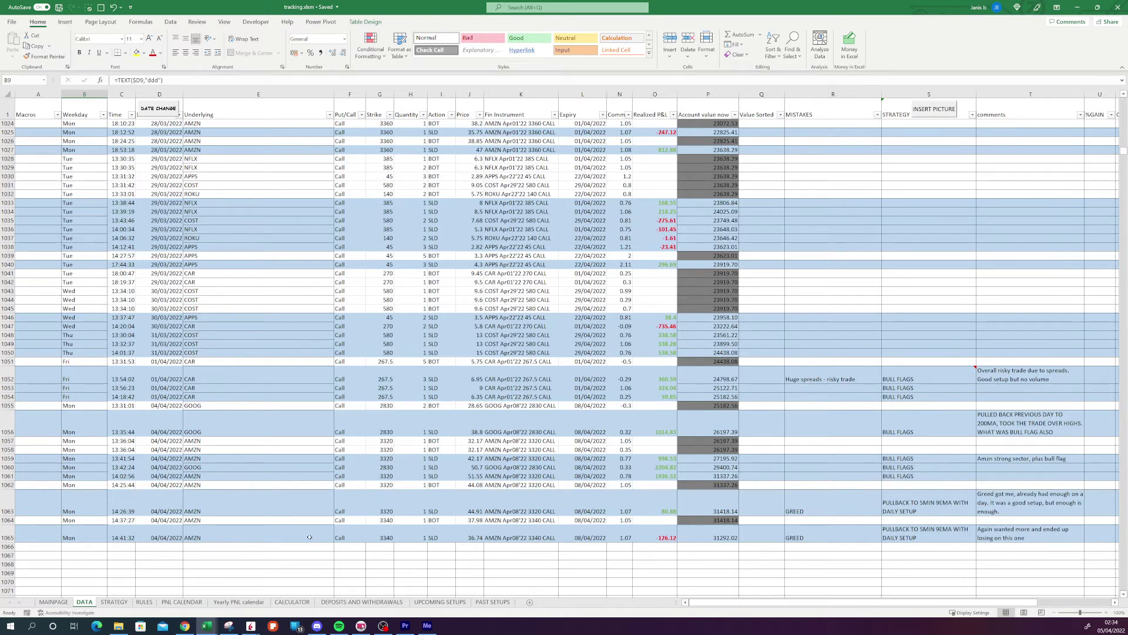
{"action": "left_click", "coordinate": [144, 601]}
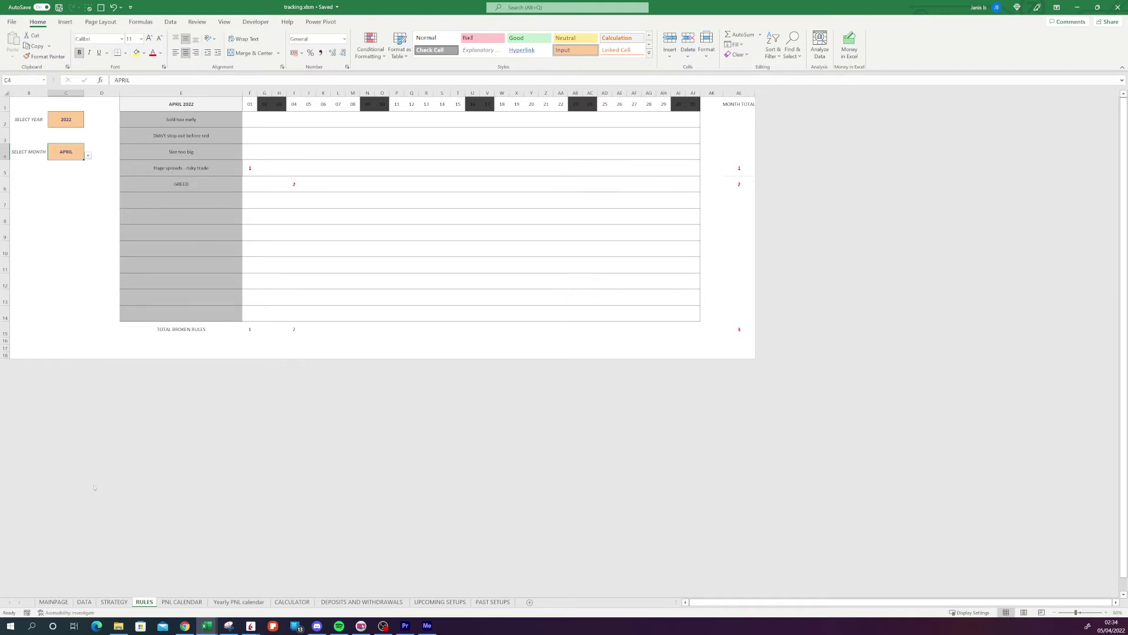
- Compare the GREED entries in DATA column R with the RULES sheet's GREED count of 2
{"action": "left_click", "coordinate": [84, 602]}
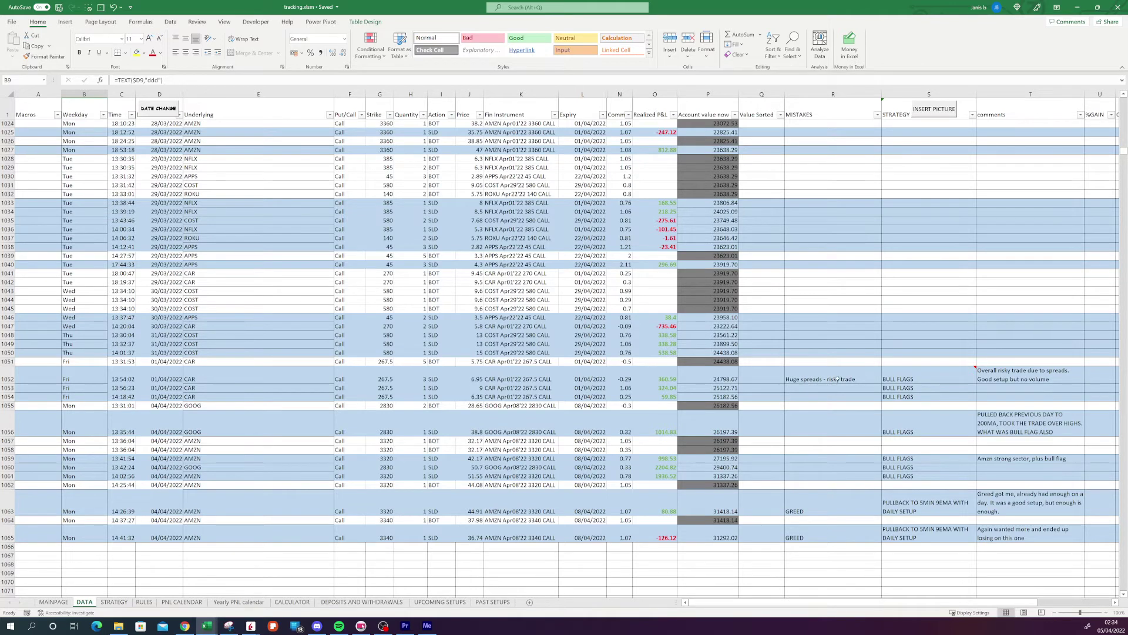
{"action": "left_click", "coordinate": [817, 505]}
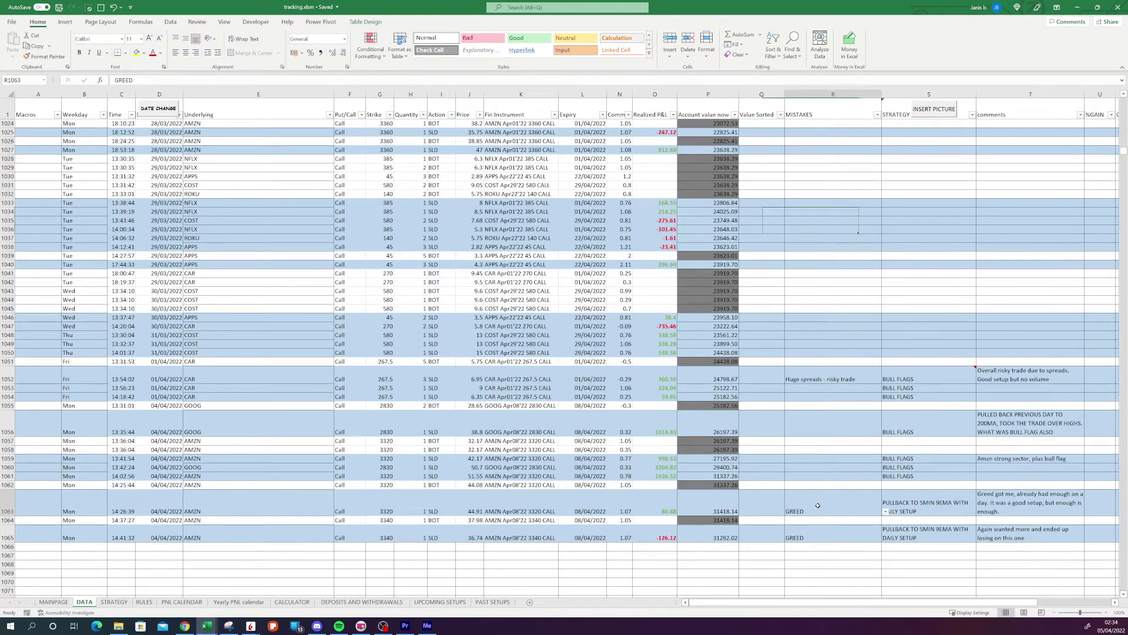
{"action": "left_click", "coordinate": [817, 531]}
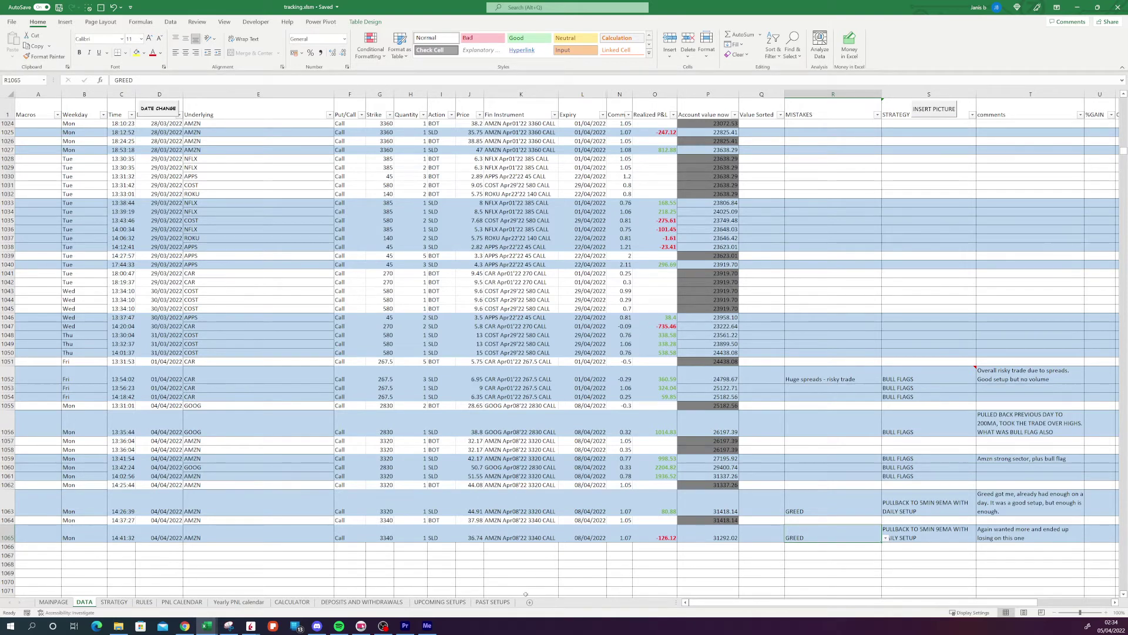
{"action": "left_click", "coordinate": [142, 601]}
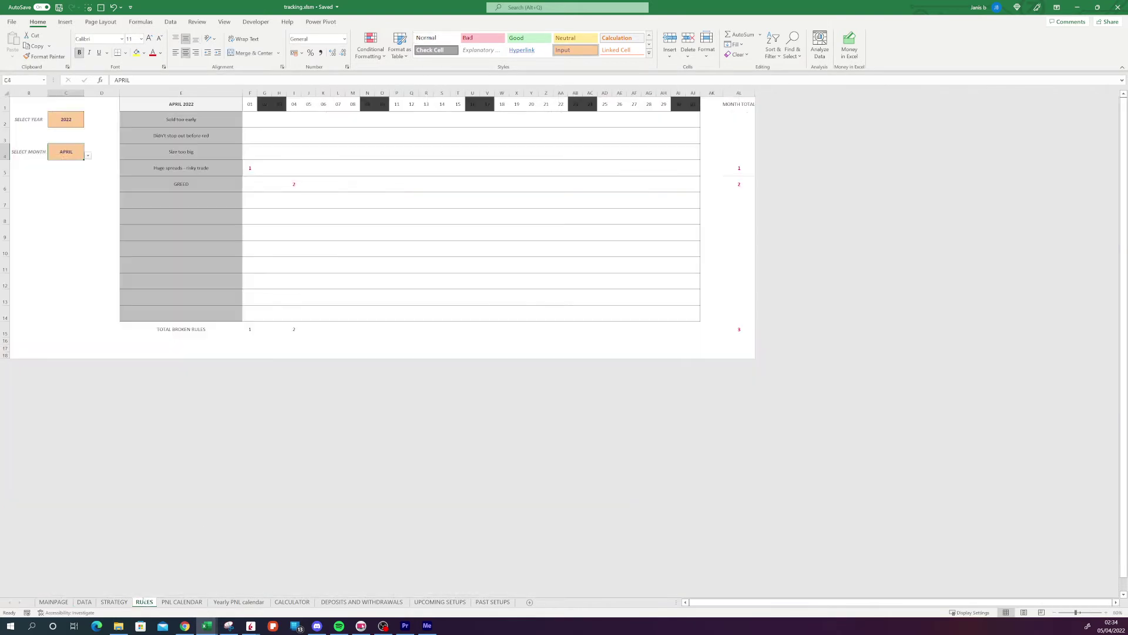
{"action": "left_click", "coordinate": [295, 185]}
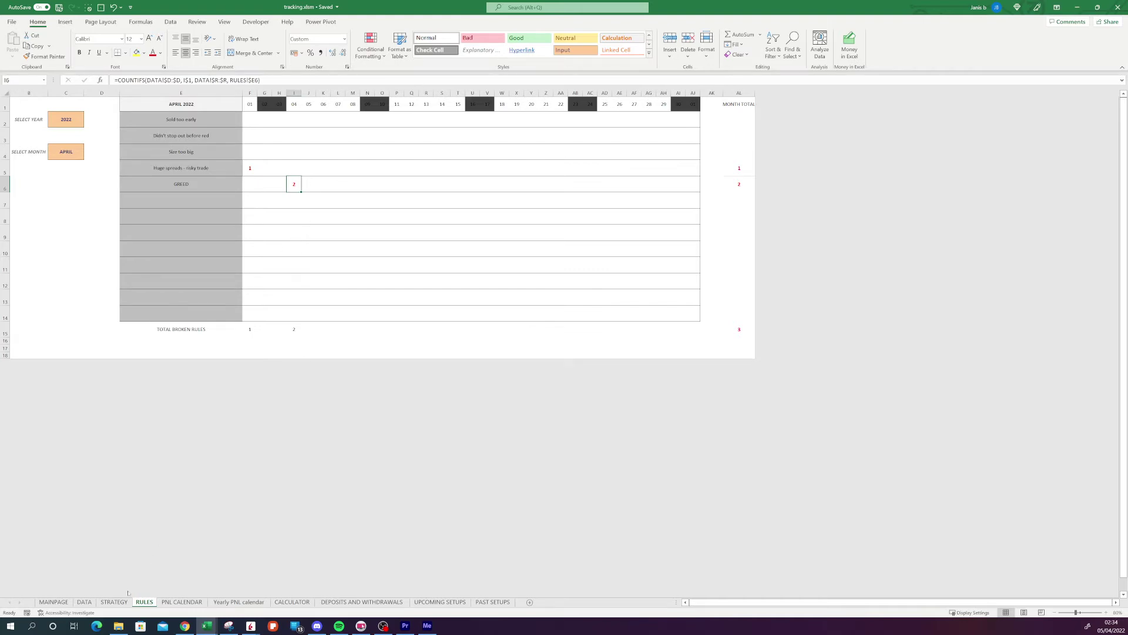
{"action": "left_click", "coordinate": [84, 601]}
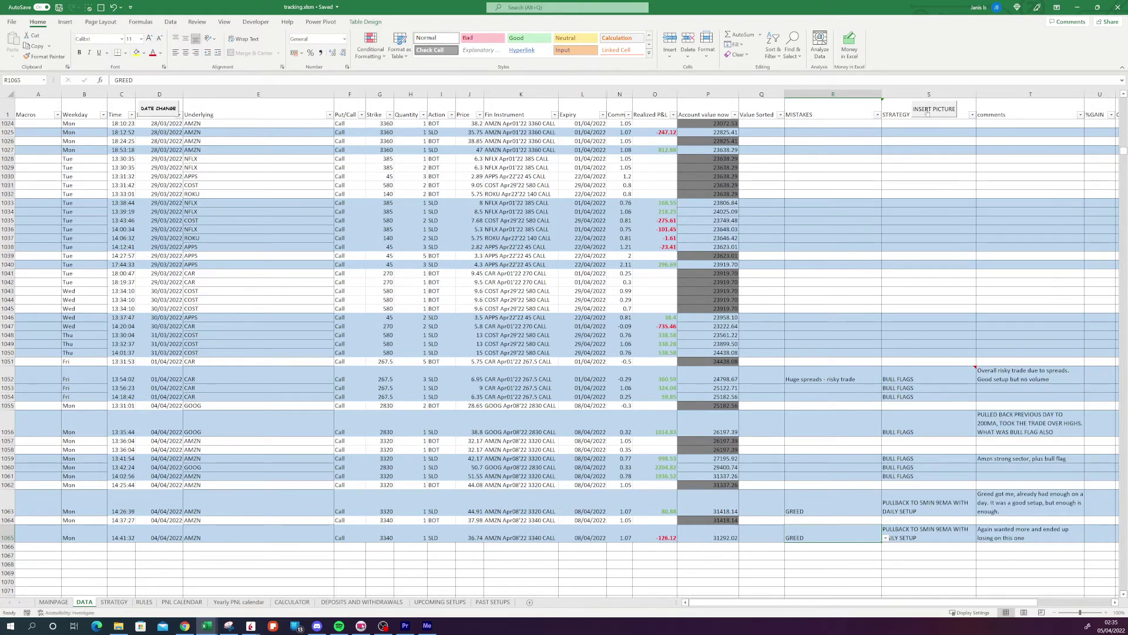
- Check the BULL FLAGS entries, then the STRATEGY sheet's daily trade-count, win% and gain formulas
{"action": "left_click", "coordinate": [902, 317]}
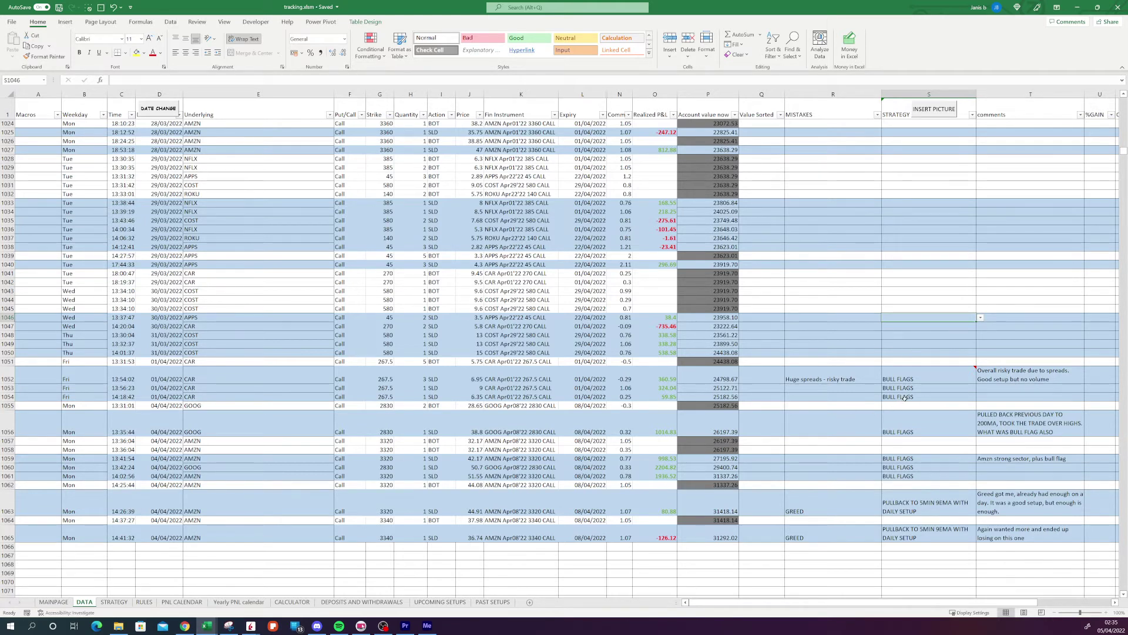
{"action": "left_click", "coordinate": [903, 399]}
{"action": "left_click", "coordinate": [114, 602]}
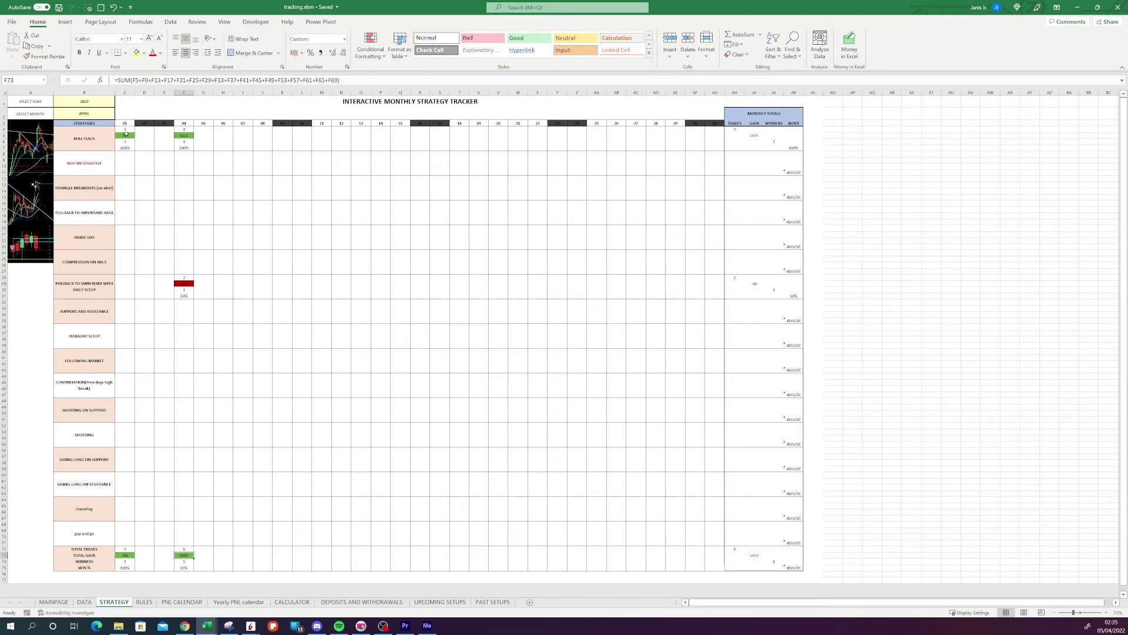
{"action": "left_click", "coordinate": [126, 131]}
{"action": "left_click", "coordinate": [126, 137]}
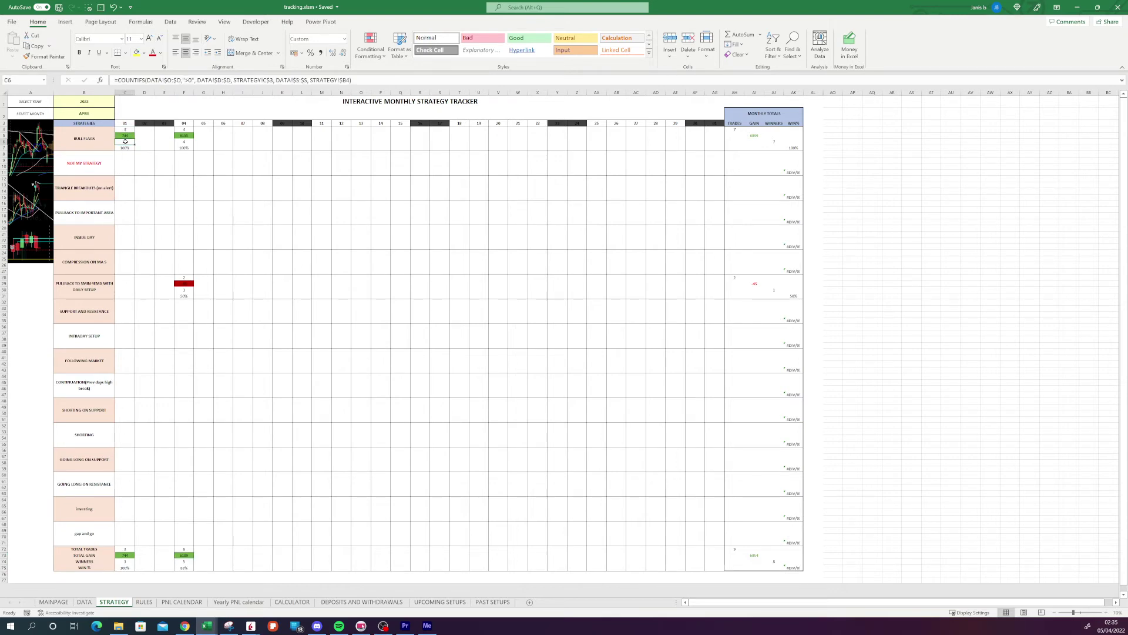
{"action": "left_click", "coordinate": [126, 147]}
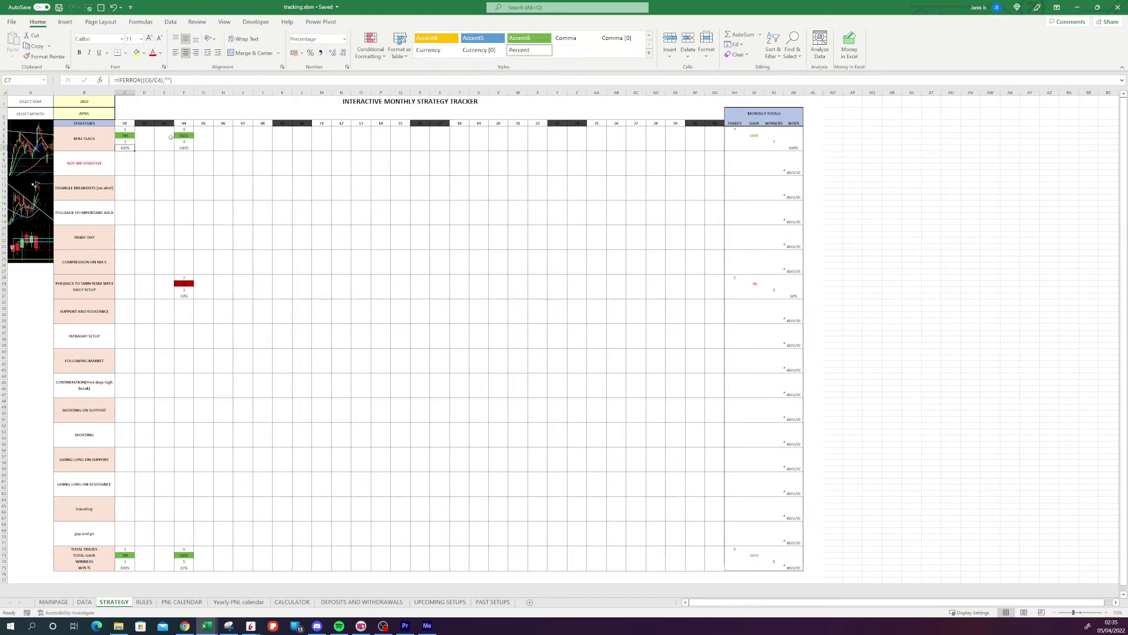
{"action": "left_click", "coordinate": [125, 134]}
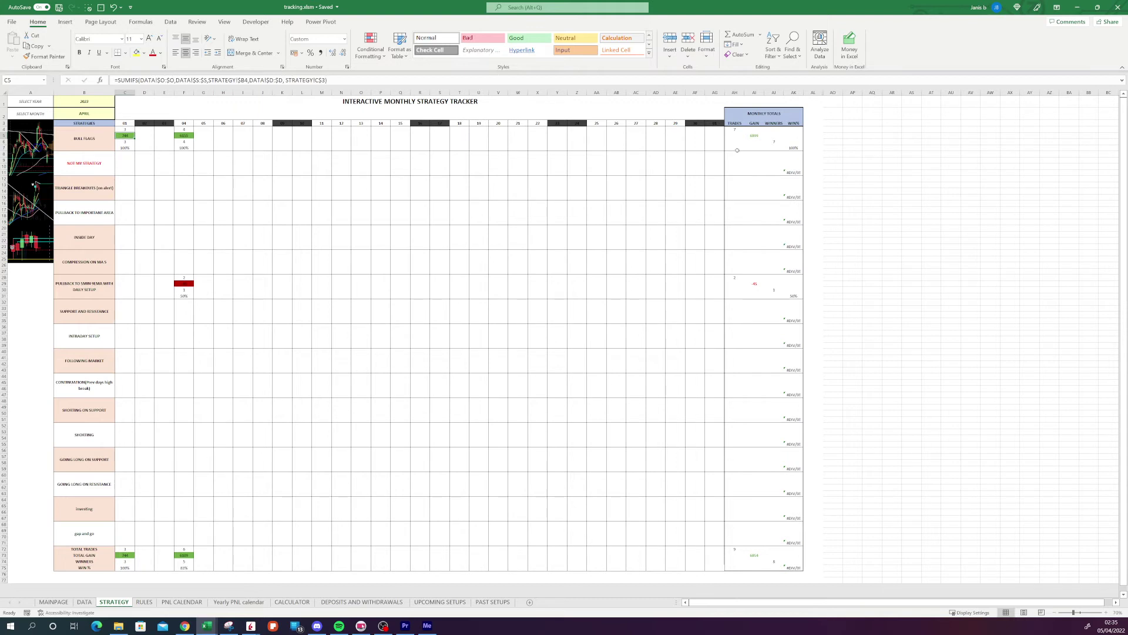
- Review the monthly totals formulas for BULL FLAGS, winners and win rate, plus the day's win%
{"action": "left_click", "coordinate": [752, 115]}
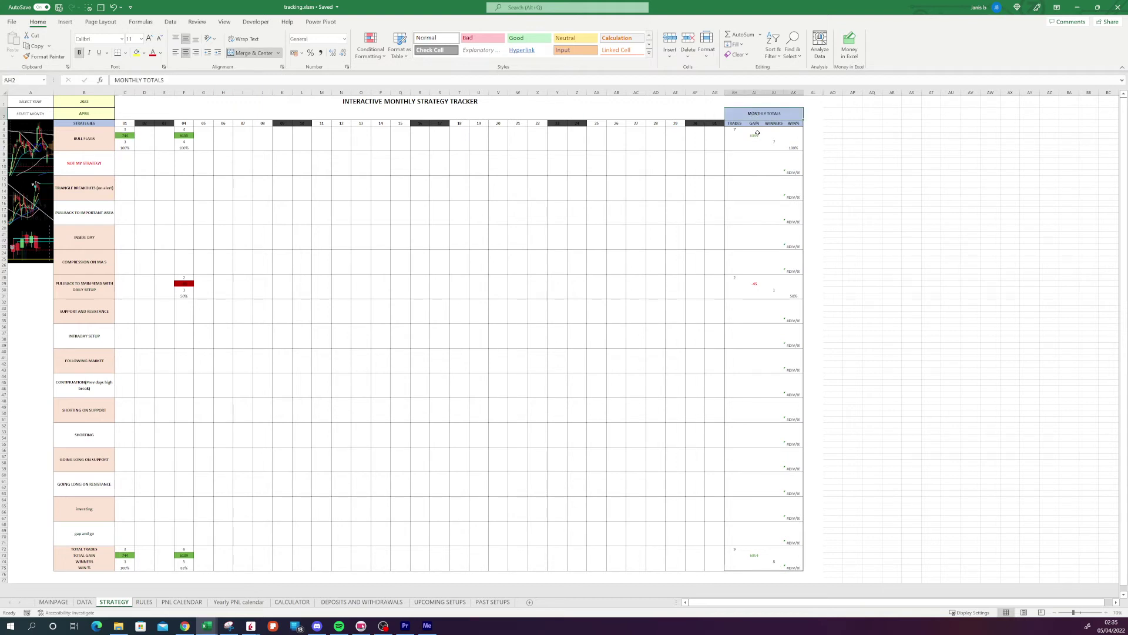
{"action": "left_click", "coordinate": [754, 136]}
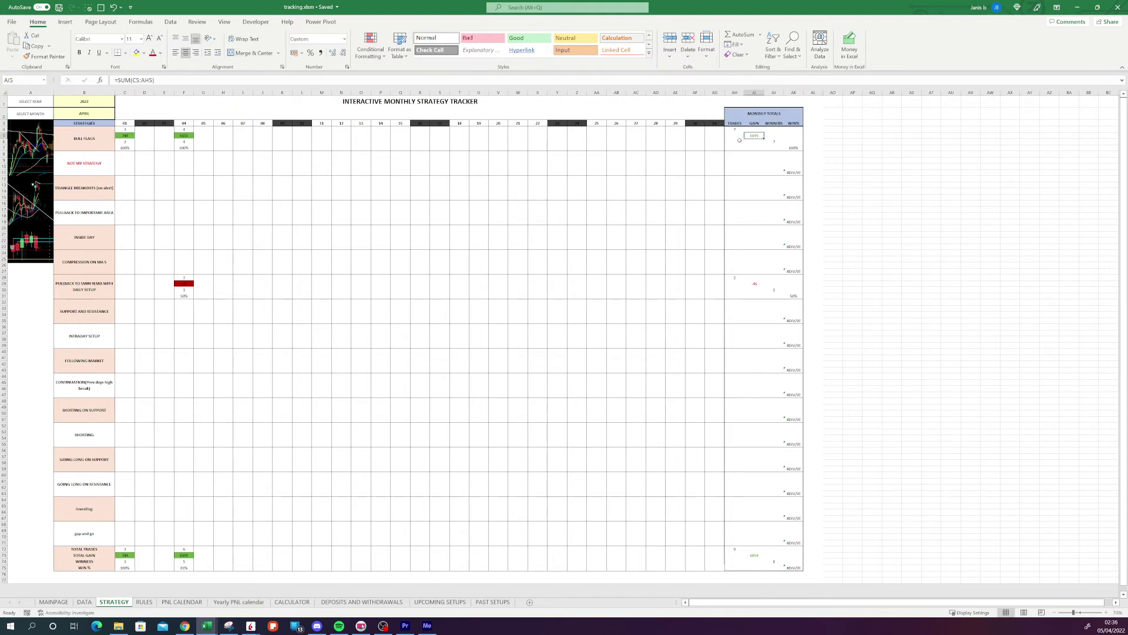
{"action": "left_click", "coordinate": [772, 141]}
{"action": "left_click", "coordinate": [794, 148]}
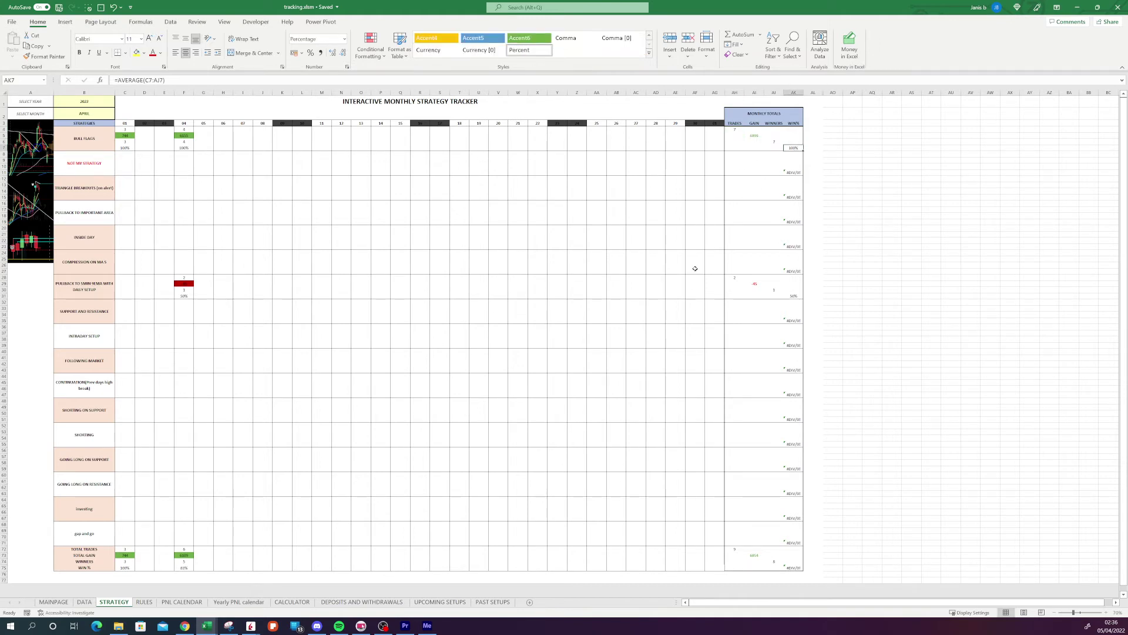
{"action": "scroll", "coordinate": [677, 273], "scroll_direction": "down", "scroll_amount": 4}
{"action": "scroll", "coordinate": [597, 307], "scroll_direction": "up", "scroll_amount": 4}
{"action": "left_click", "coordinate": [184, 568]}
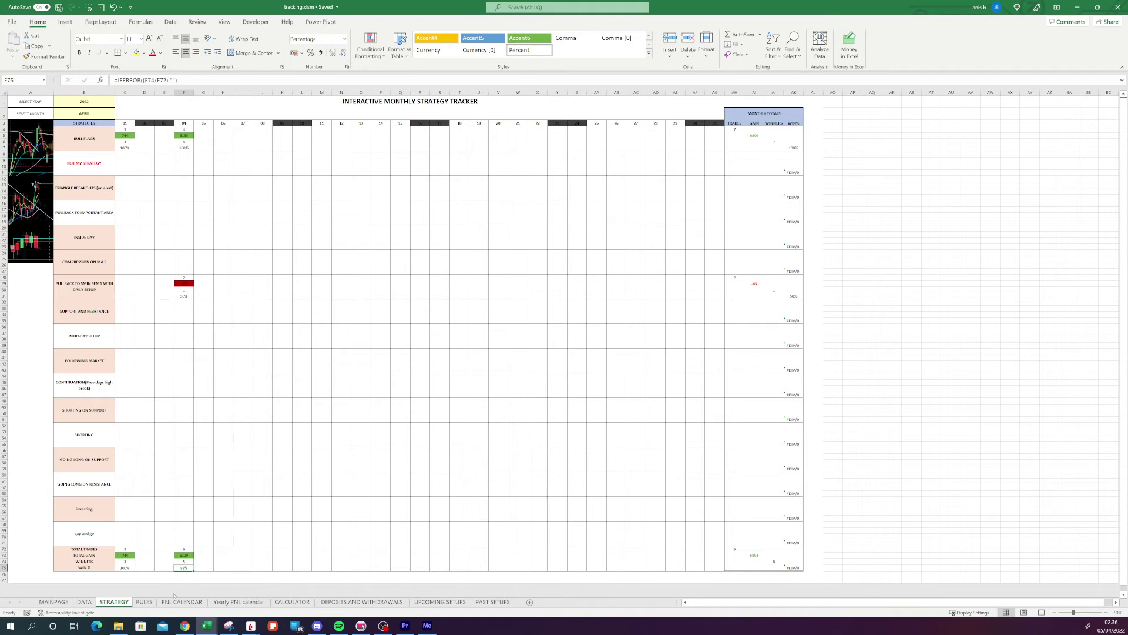
{"action": "left_click", "coordinate": [175, 603]}
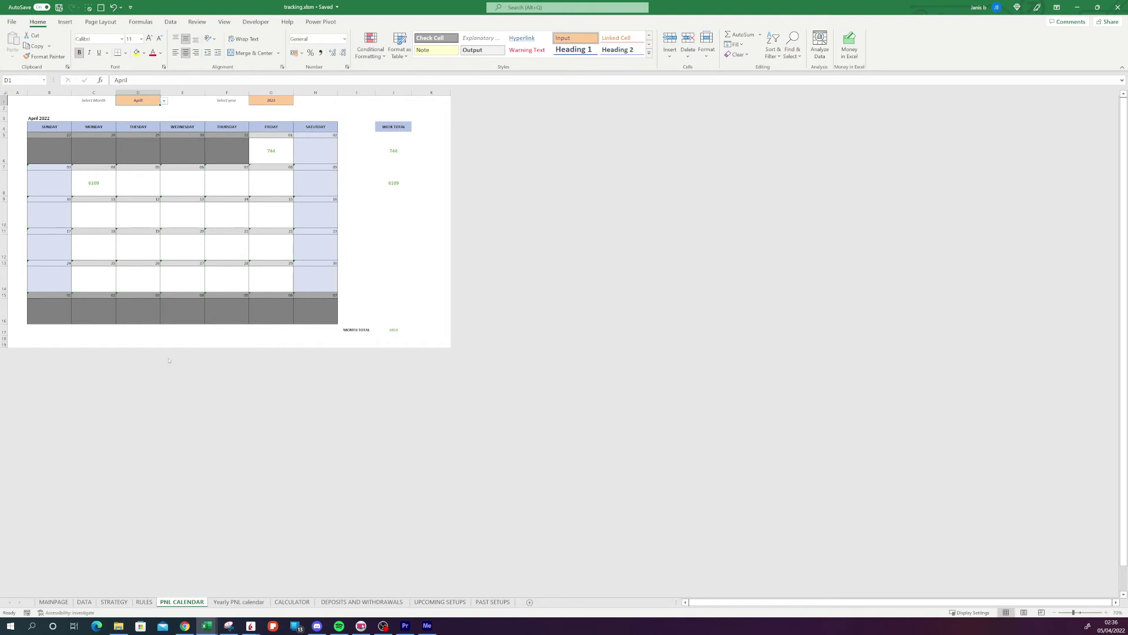
- Confirm the RULES sheet shows 2022 and April, then set the monthly PNL calendar to March
{"action": "left_click", "coordinate": [144, 602]}
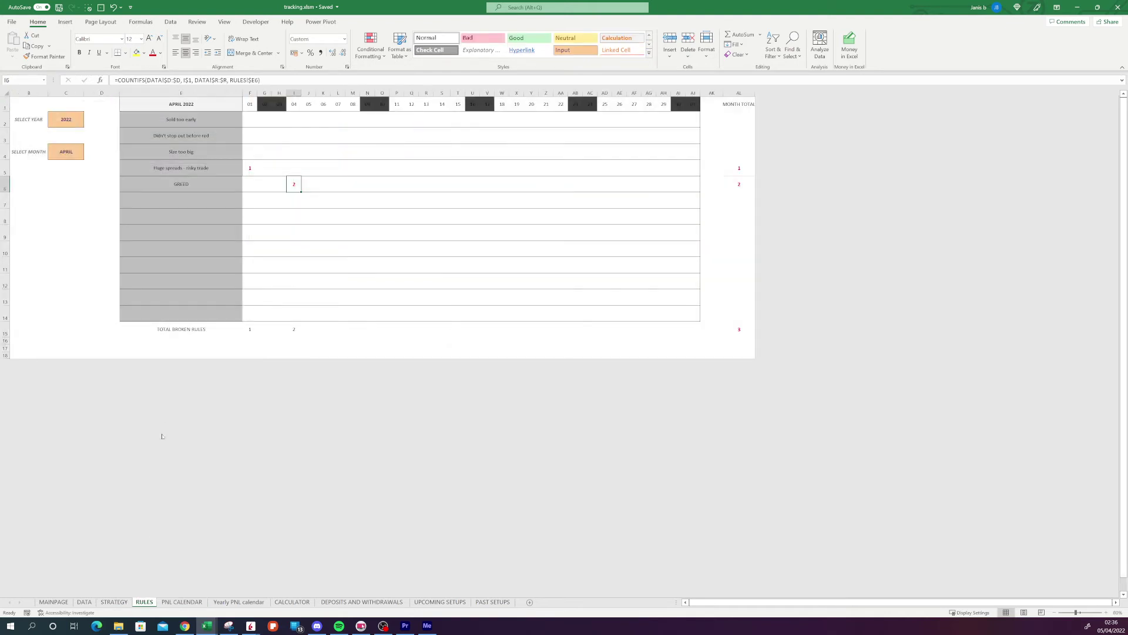
{"action": "left_click", "coordinate": [69, 122]}
{"action": "left_click", "coordinate": [69, 154]}
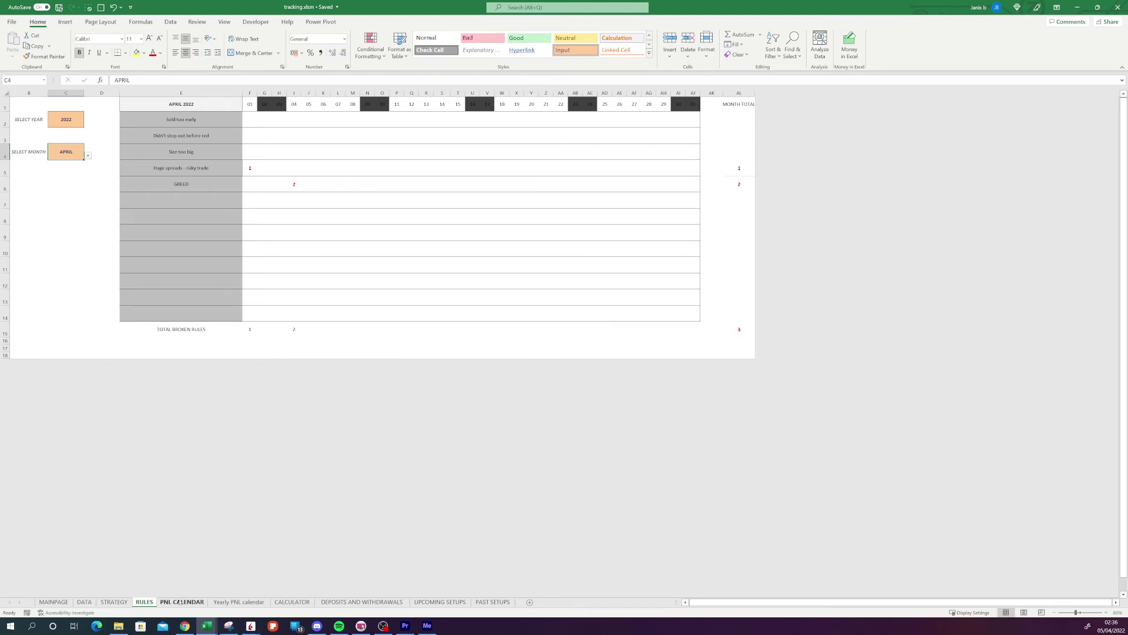
{"action": "left_click", "coordinate": [182, 602]}
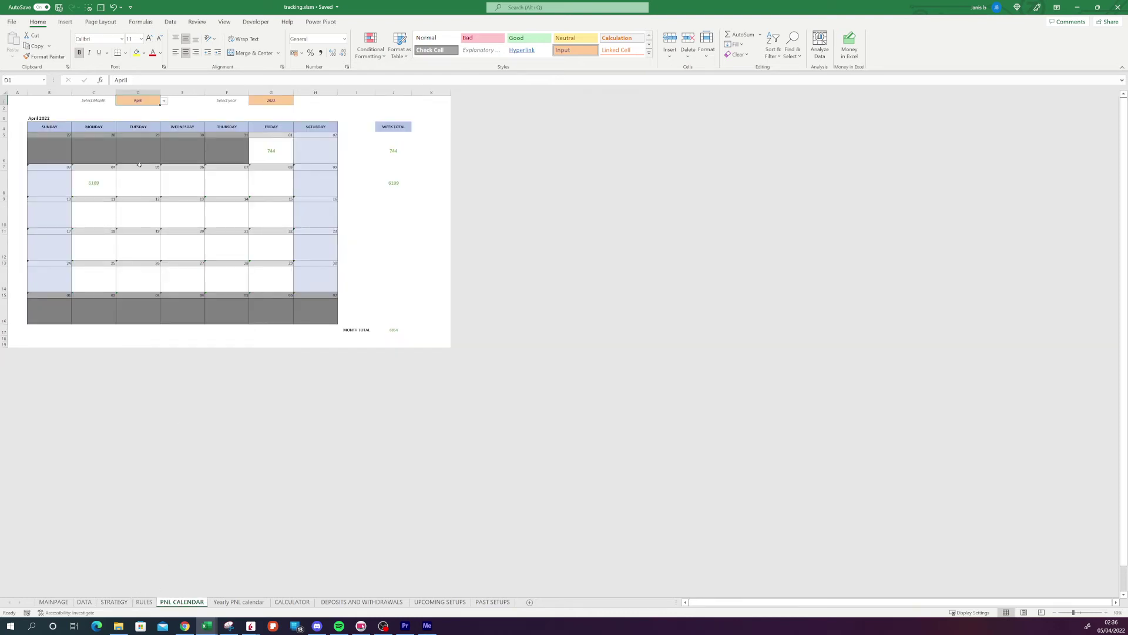
{"action": "left_click", "coordinate": [163, 101]}
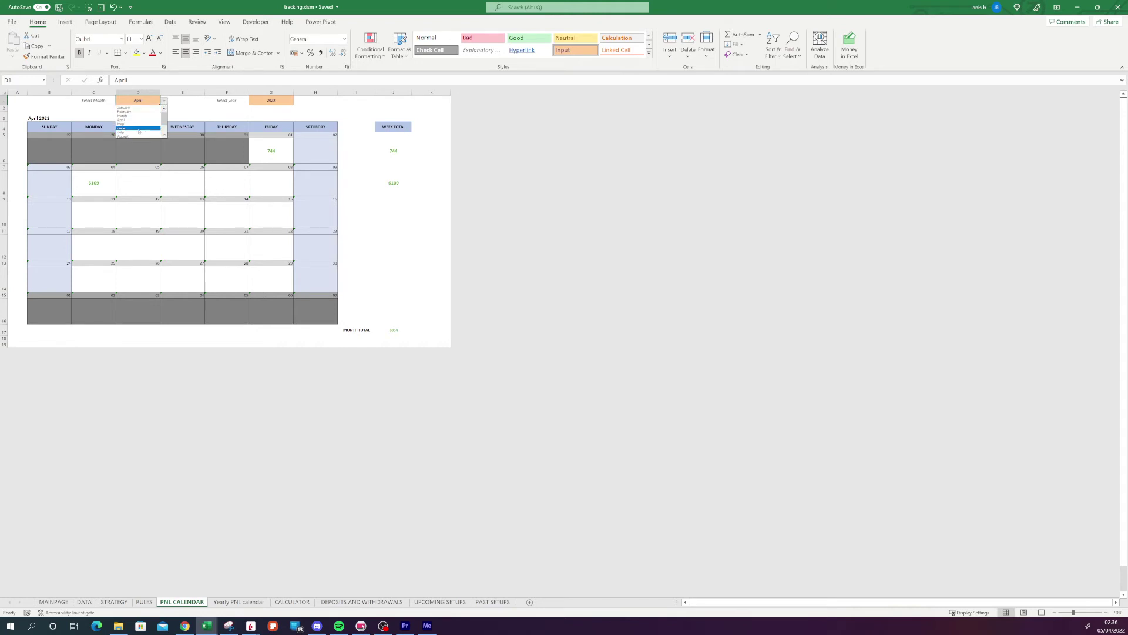
{"action": "left_click", "coordinate": [133, 115]}
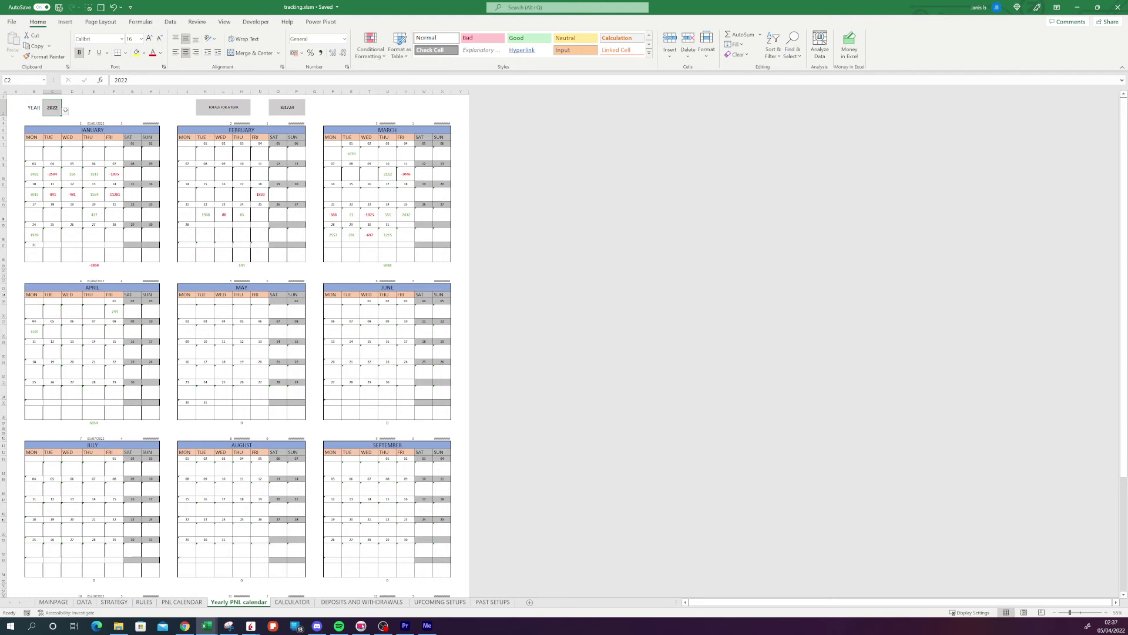
- Switch the yearly PNL calendar's YEAR from 2022 to 2021 and back to 2022
{"action": "left_click", "coordinate": [64, 112]}
{"action": "left_click", "coordinate": [55, 126]}
{"action": "left_click", "coordinate": [65, 111]}
{"action": "left_click", "coordinate": [58, 120]}
{"action": "scroll", "coordinate": [75, 559], "scroll_direction": "down", "scroll_amount": 5}
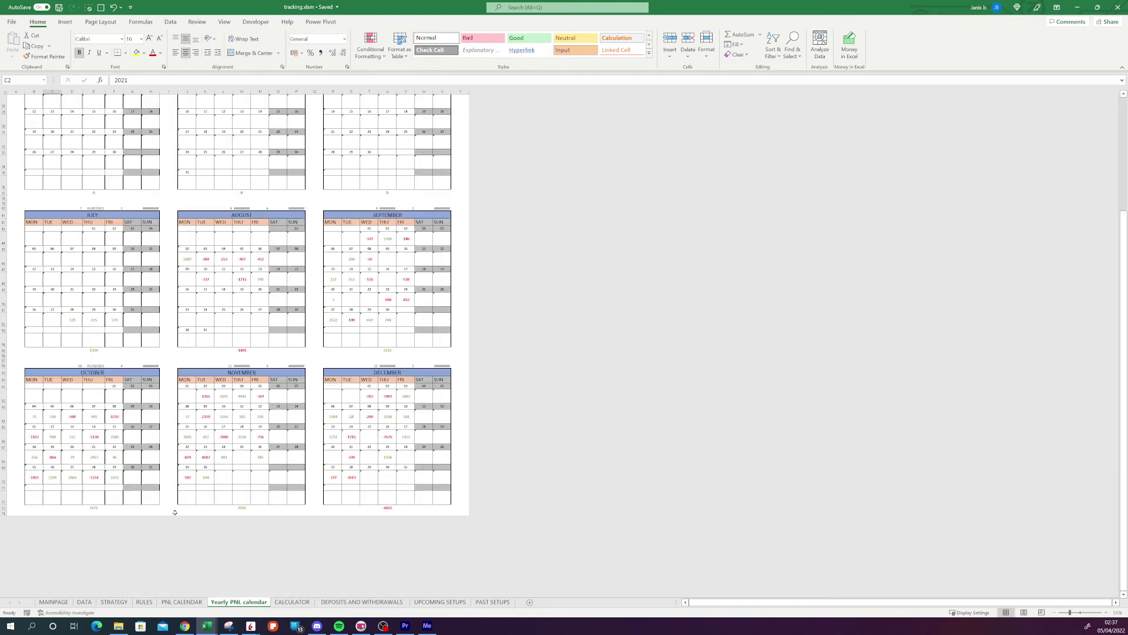
{"action": "scroll", "coordinate": [132, 538], "scroll_direction": "down", "scroll_amount": 2}
{"action": "scroll", "coordinate": [221, 520], "scroll_direction": "up", "scroll_amount": 7}
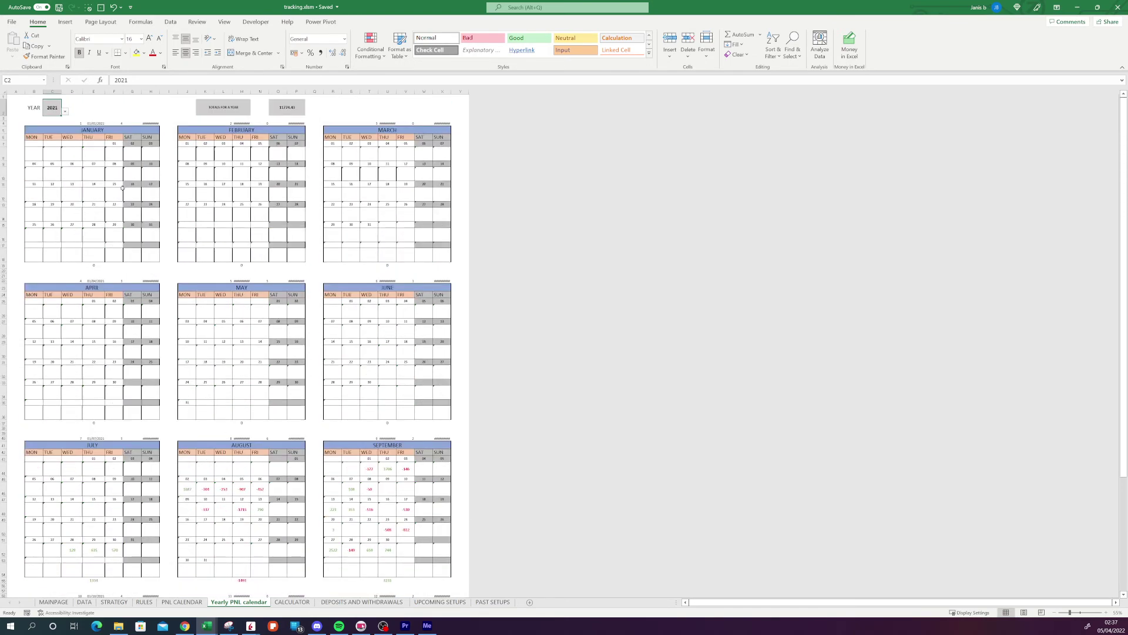
{"action": "left_click", "coordinate": [67, 111]}
{"action": "left_click", "coordinate": [54, 126]}
{"action": "left_click", "coordinate": [305, 604]}
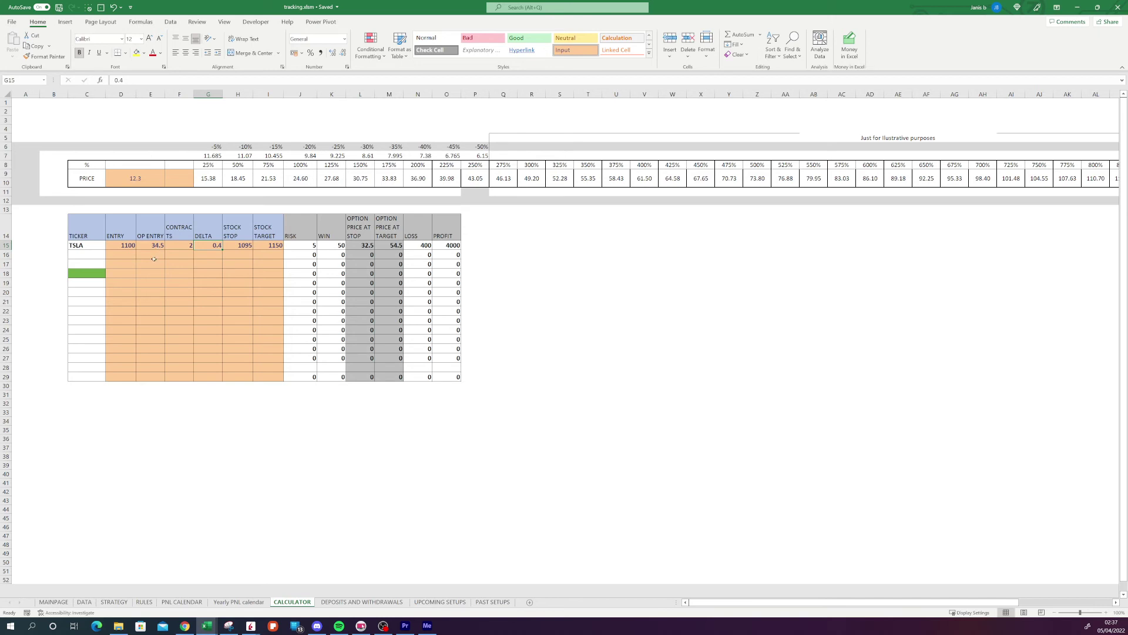
- Change the calculator price in D9 from 12.3 to 11.3
{"action": "double_click", "coordinate": [138, 178]}
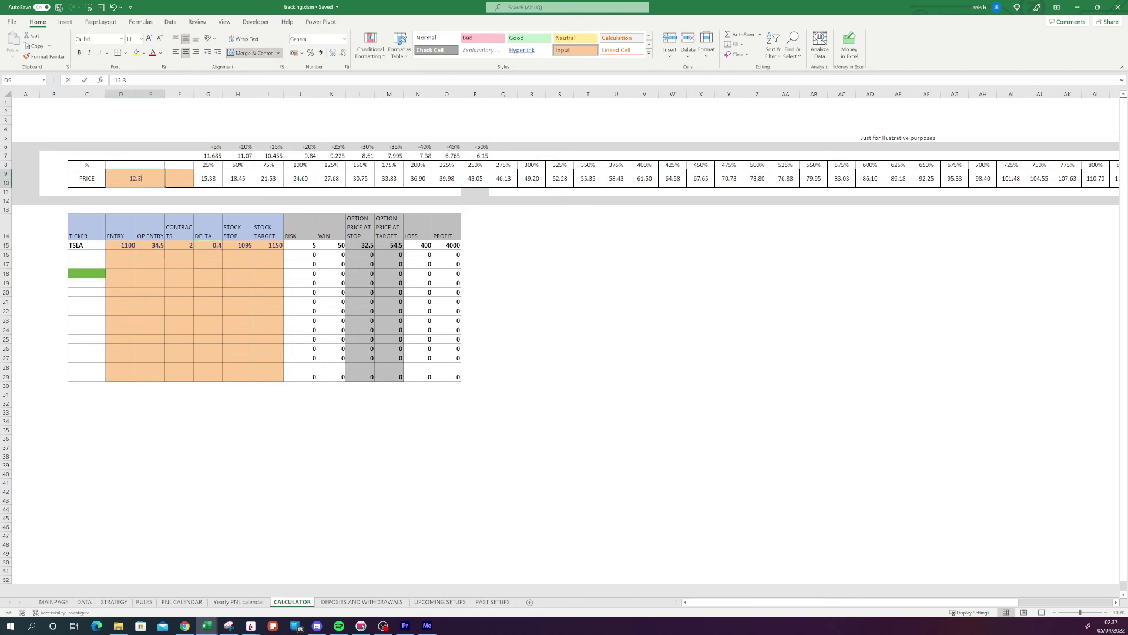
{"action": "double_click", "coordinate": [135, 178]}
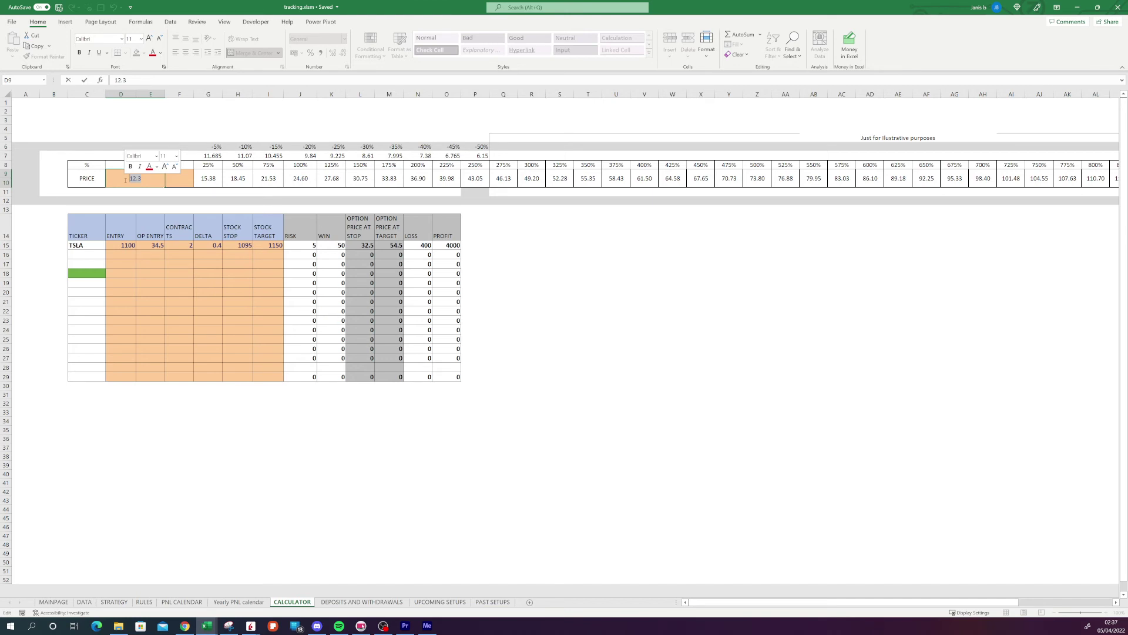
{"action": "type", "text": "11."}
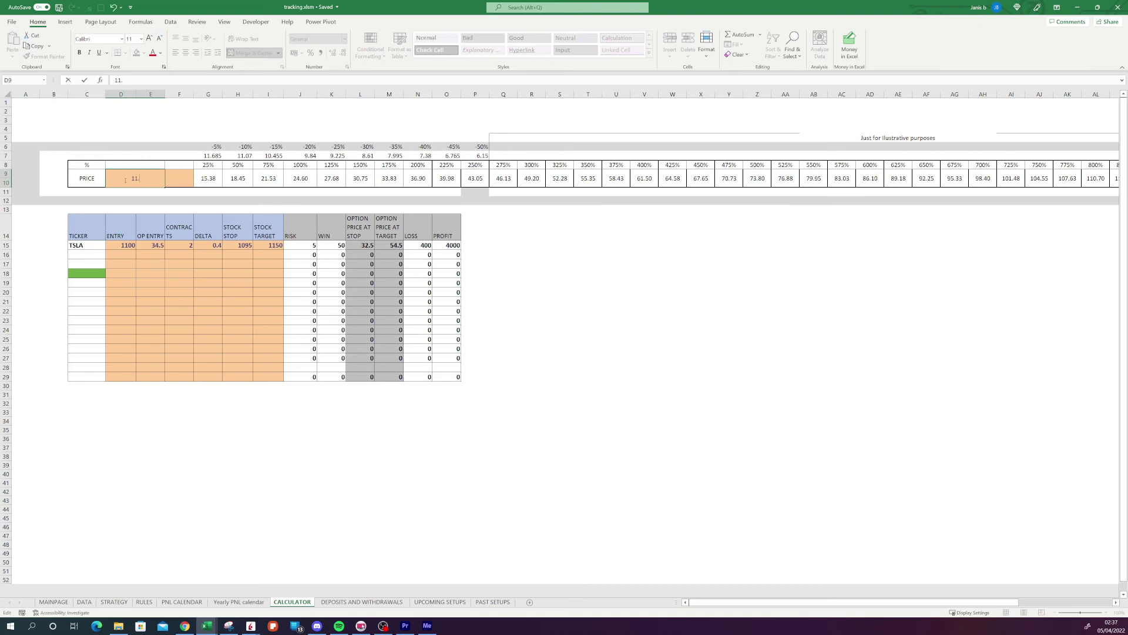
{"action": "type", "text": "30"}
{"action": "key", "text": "Return"}
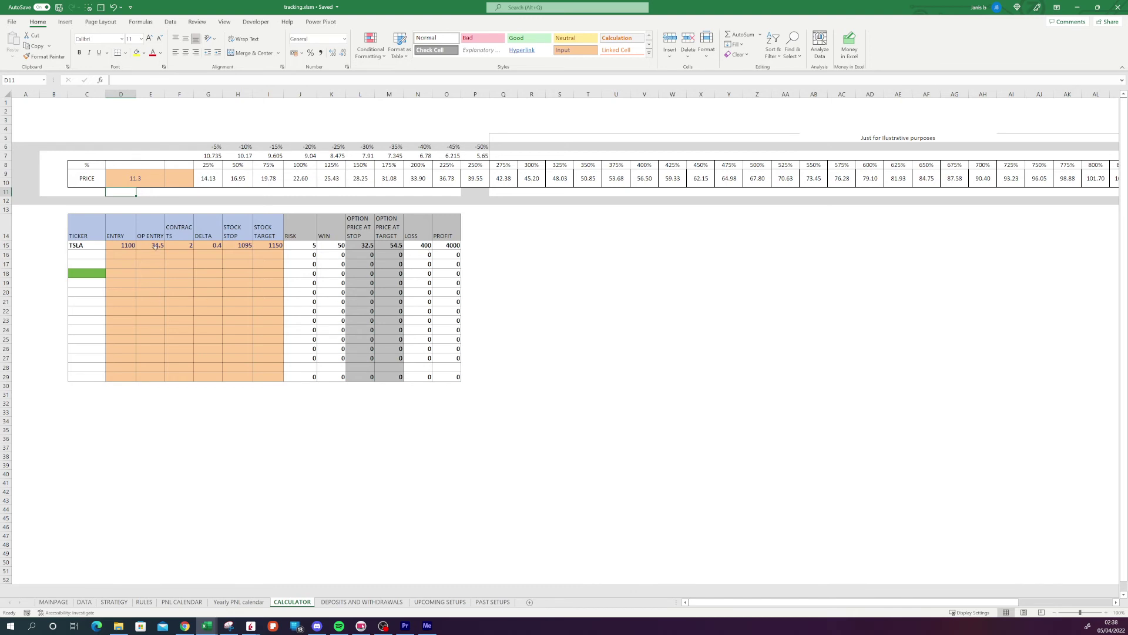
- Select the TSLA ticker in C15, its DELTA value in G15, and input cells D15:I17
{"action": "left_click", "coordinate": [86, 246]}
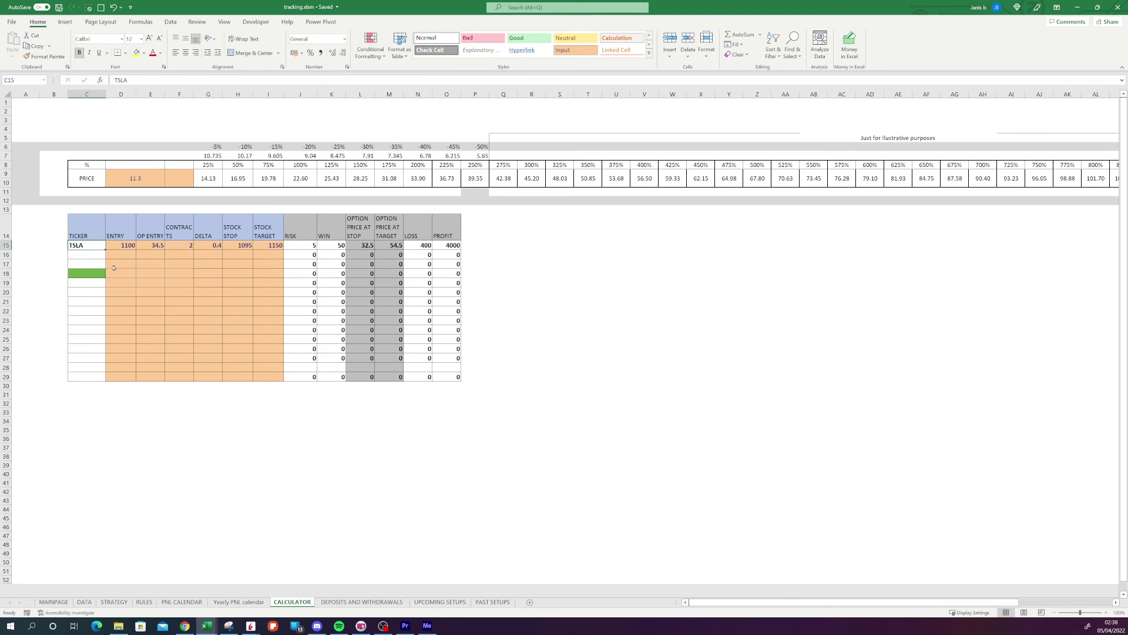
{"action": "left_click", "coordinate": [209, 246]}
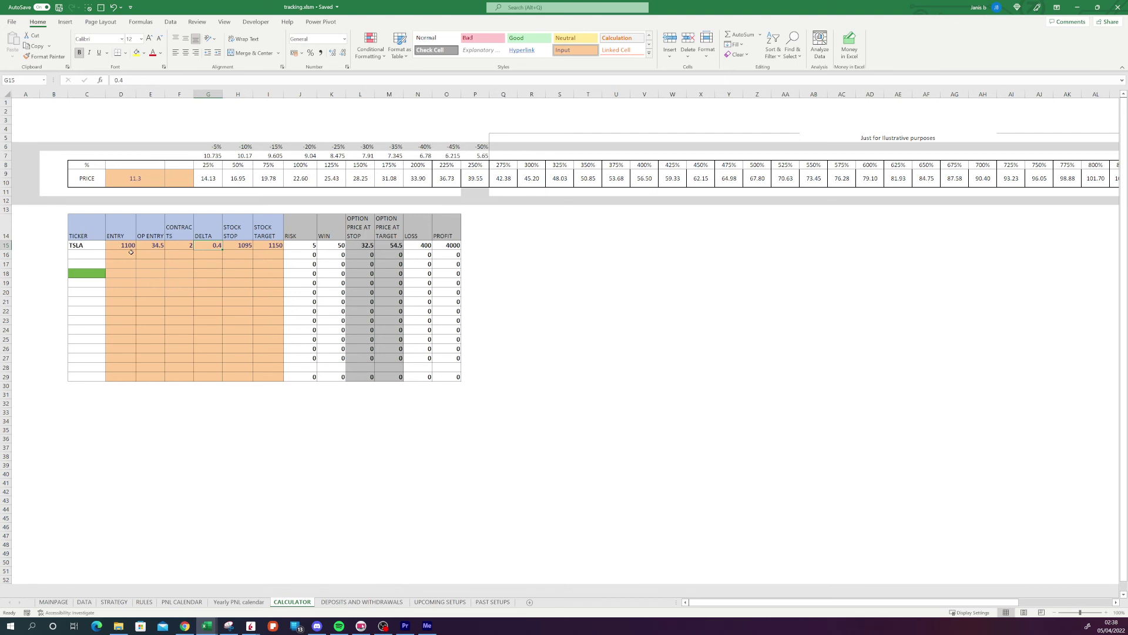
{"action": "left_click_drag", "start_coordinate": [120, 245], "coordinate": [273, 262]}
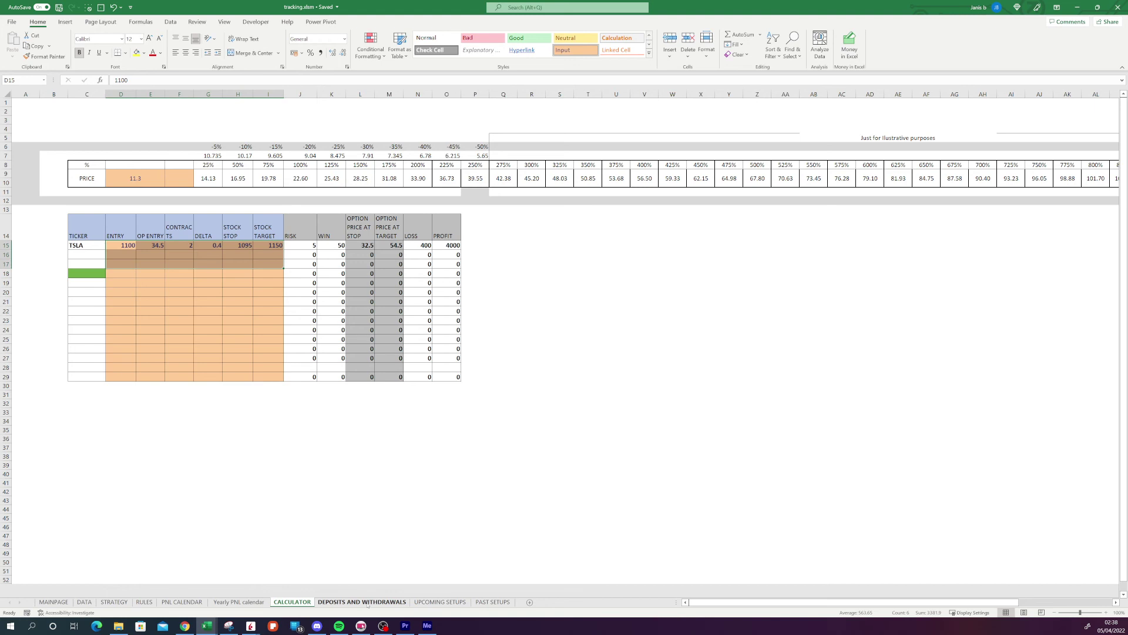
{"action": "left_click", "coordinate": [368, 598]}
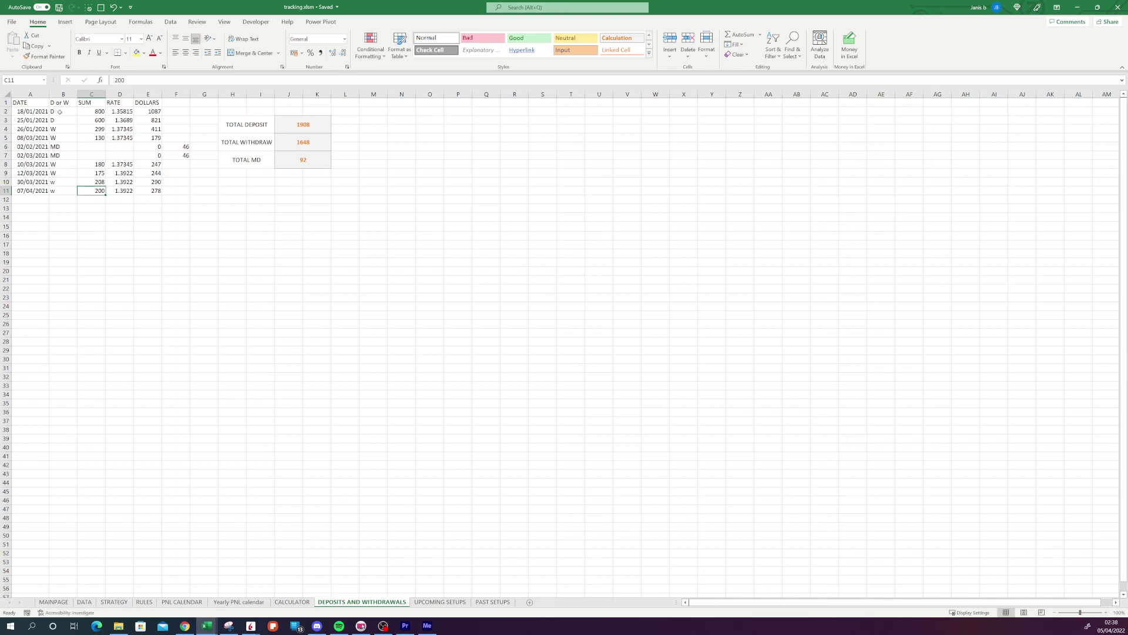
- Select entry B2 and inspect the TOTAL DEPOSIT and TOTAL WITHDRAW SUMIF formulas
{"action": "left_click", "coordinate": [62, 111]}
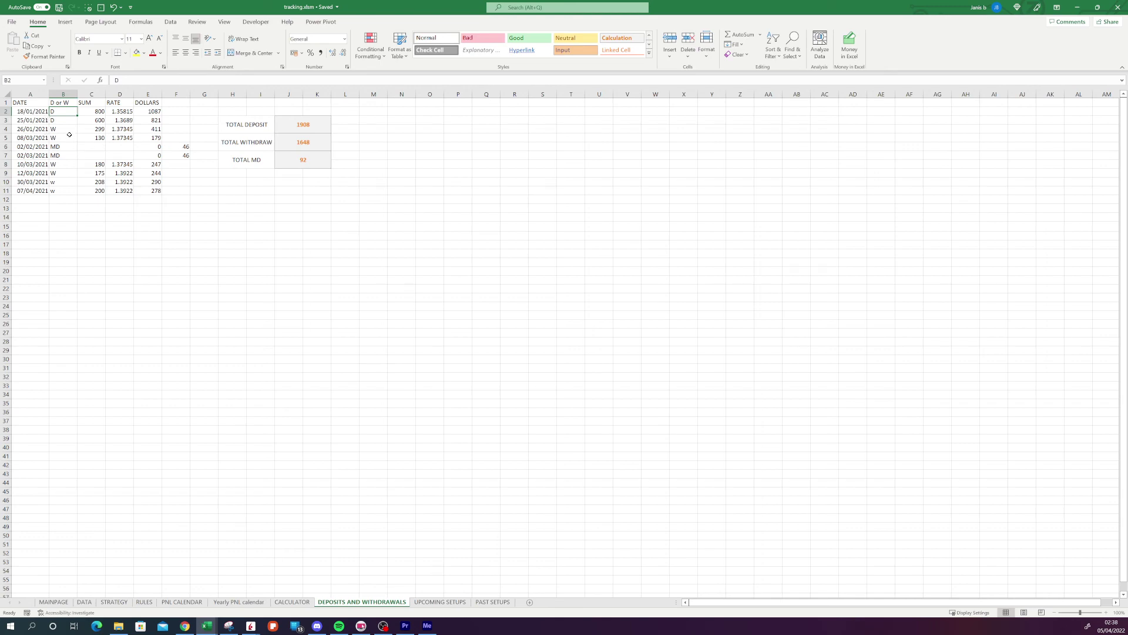
{"action": "left_click", "coordinate": [292, 124]}
{"action": "key", "text": "Down"}
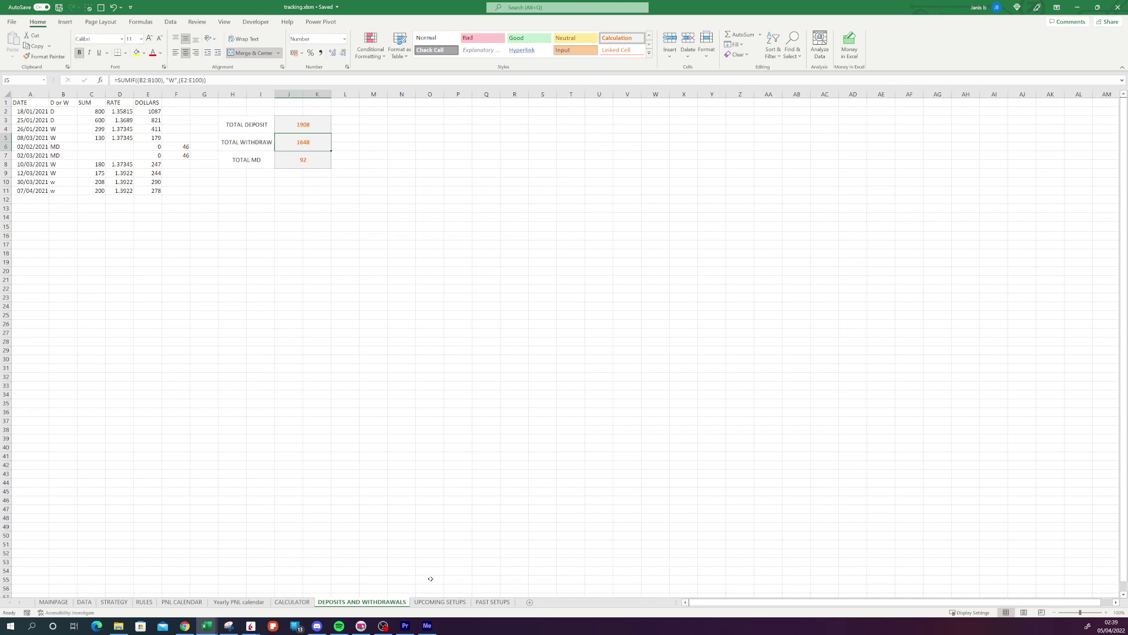
{"action": "left_click", "coordinate": [440, 601]}
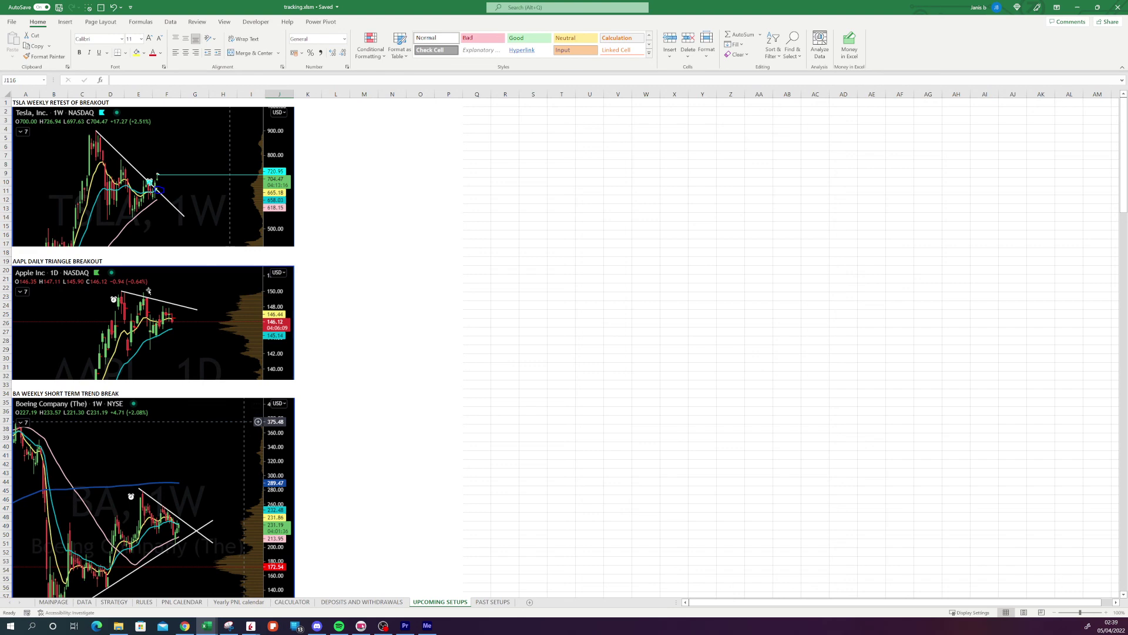
{"action": "scroll", "coordinate": [147, 306], "scroll_direction": "down", "scroll_amount": 3}
{"action": "scroll", "coordinate": [148, 298], "scroll_direction": "down", "scroll_amount": 7}
{"action": "scroll", "coordinate": [150, 292], "scroll_direction": "down", "scroll_amount": 5}
{"action": "scroll", "coordinate": [150, 291], "scroll_direction": "down", "scroll_amount": 4}
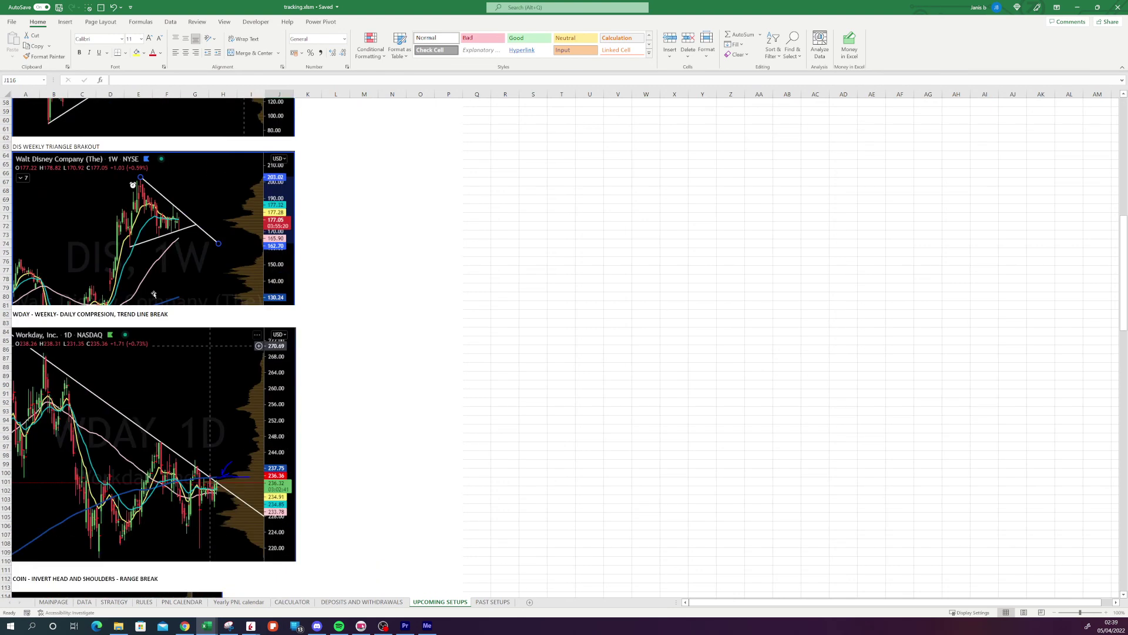
{"action": "scroll", "coordinate": [152, 294], "scroll_direction": "down", "scroll_amount": 3}
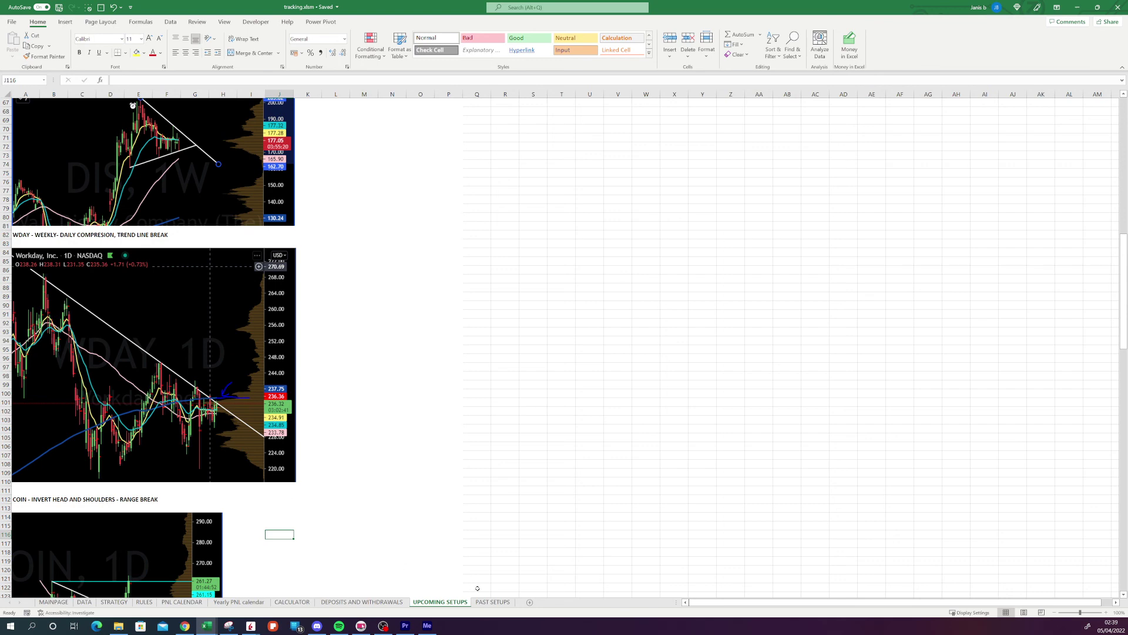
- View the PAST SETUPS charts, then return to the MAINPAGE dashboard showing the -3154.41 biggest loss
{"action": "left_click", "coordinate": [493, 601]}
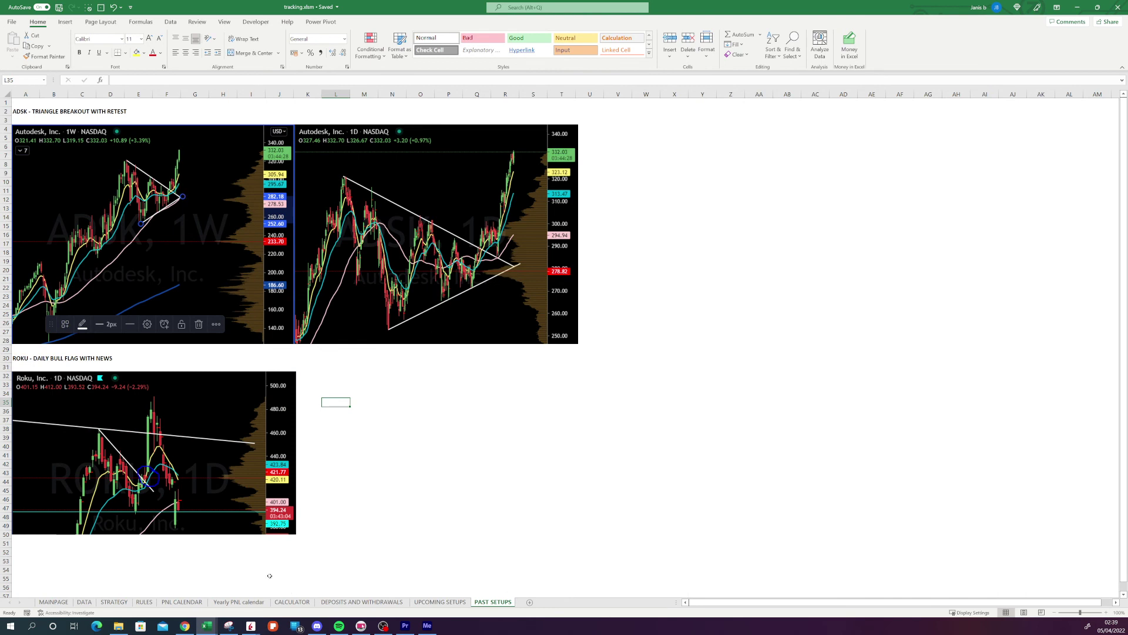
{"action": "left_click", "coordinate": [54, 602]}
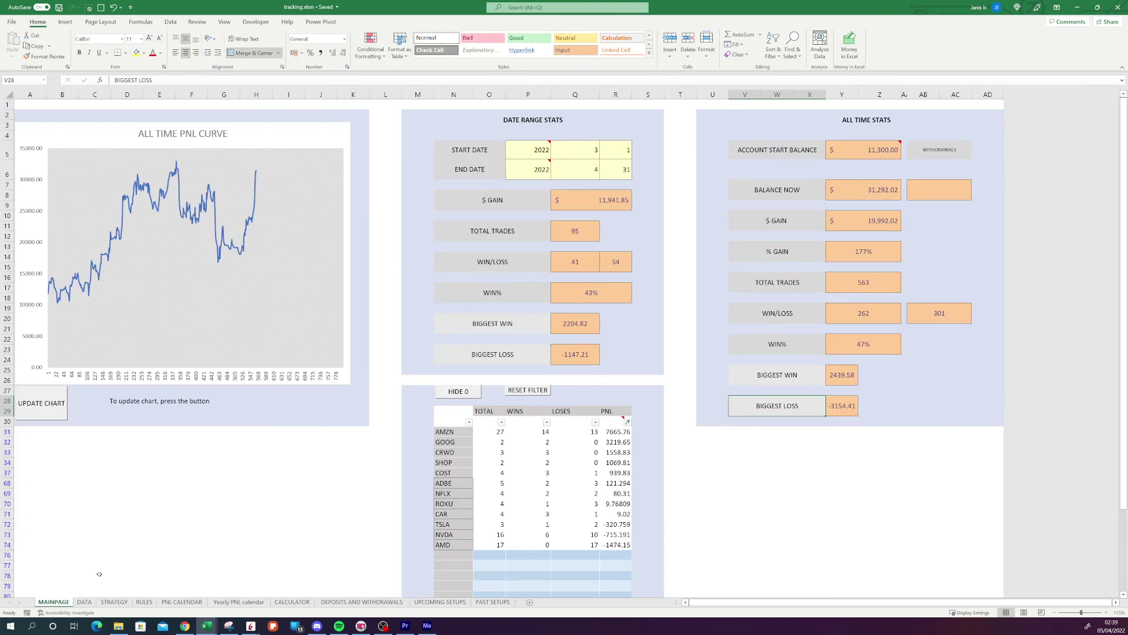